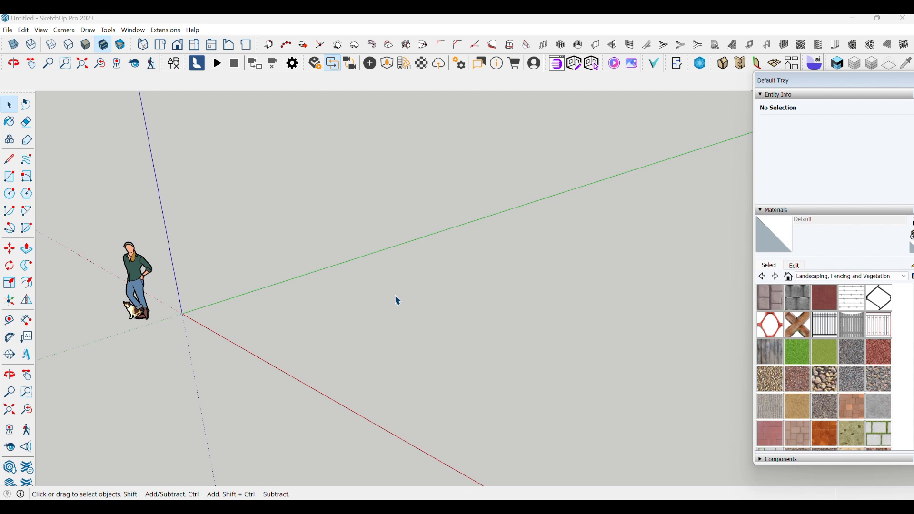
{"action": "left_click", "coordinate": [9, 176]}
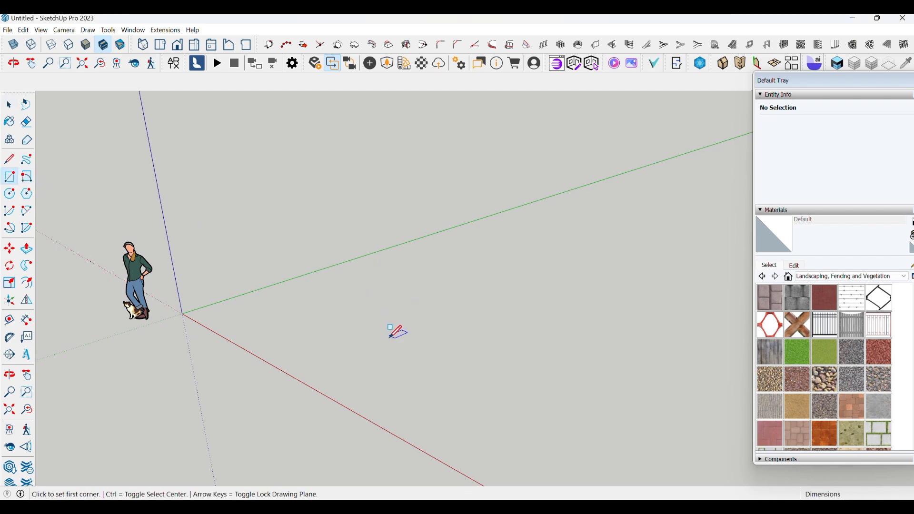
{"action": "left_click", "coordinate": [338, 317]}
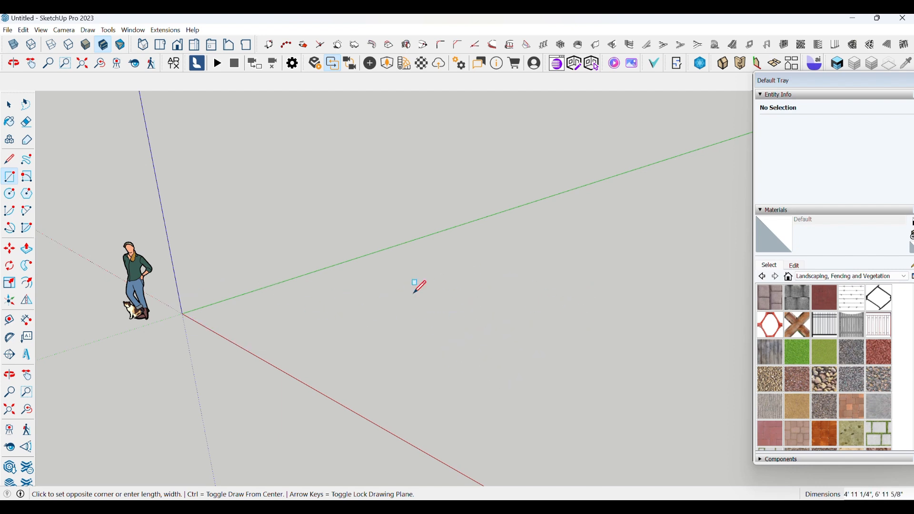
{"action": "key", "text": "Escape"}
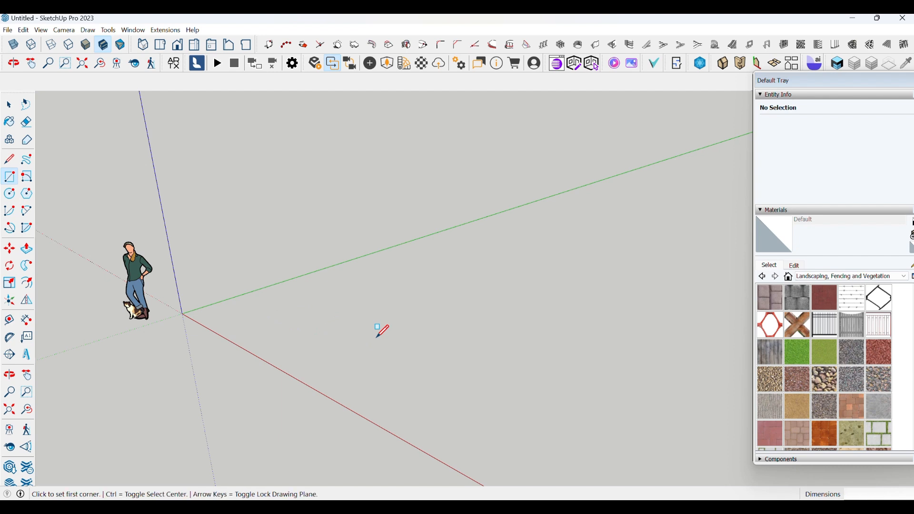
Step: Draw a 12' by 10' rectangle on the ground plane, between the red and green axes
{"action": "left_click", "coordinate": [10, 176]}
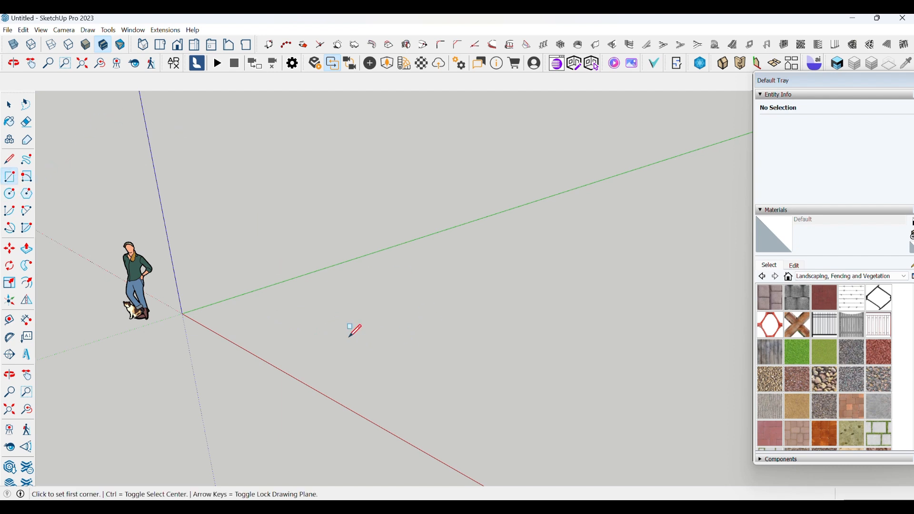
{"action": "left_click", "coordinate": [315, 312]}
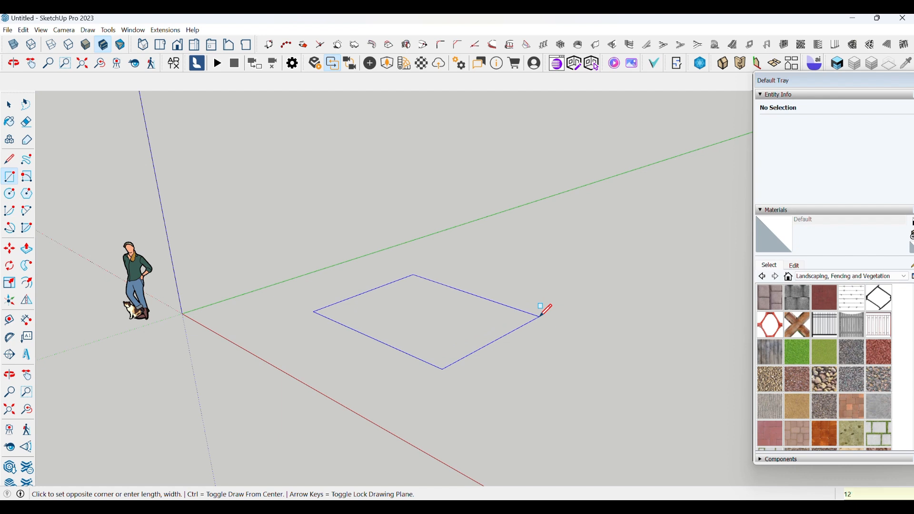
{"action": "type", "text": "12',1"}
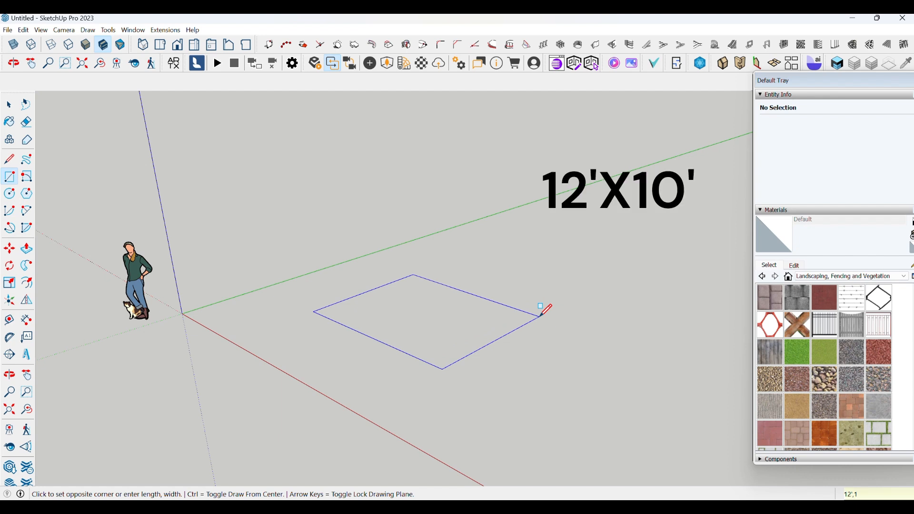
{"action": "type", "text": "0'"}
{"action": "key", "text": "Return"}
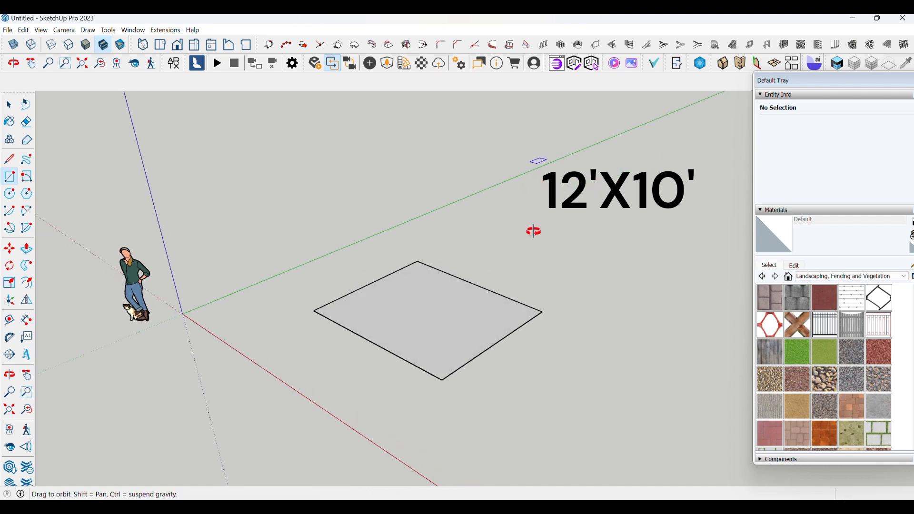
Step: Offset the rectangle's edges outward by 6" to form the wall border around the floor
{"action": "scroll", "coordinate": [480, 302], "scroll_direction": "up", "scroll_amount": 4}
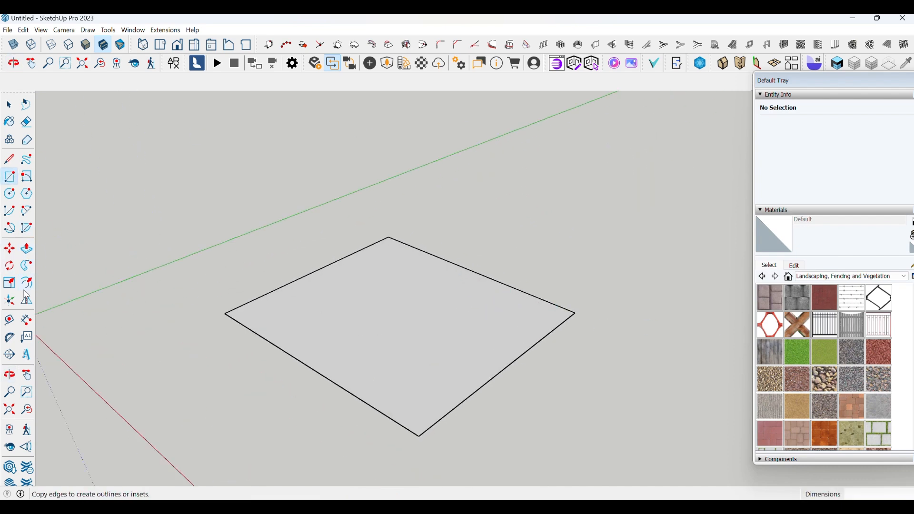
{"action": "left_click", "coordinate": [26, 283]}
{"action": "left_click", "coordinate": [269, 293]}
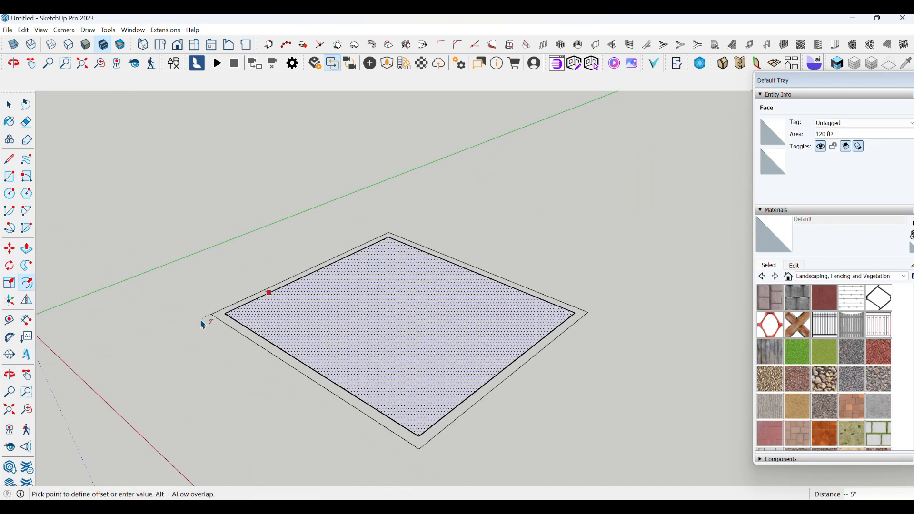
{"action": "left_click", "coordinate": [202, 325]}
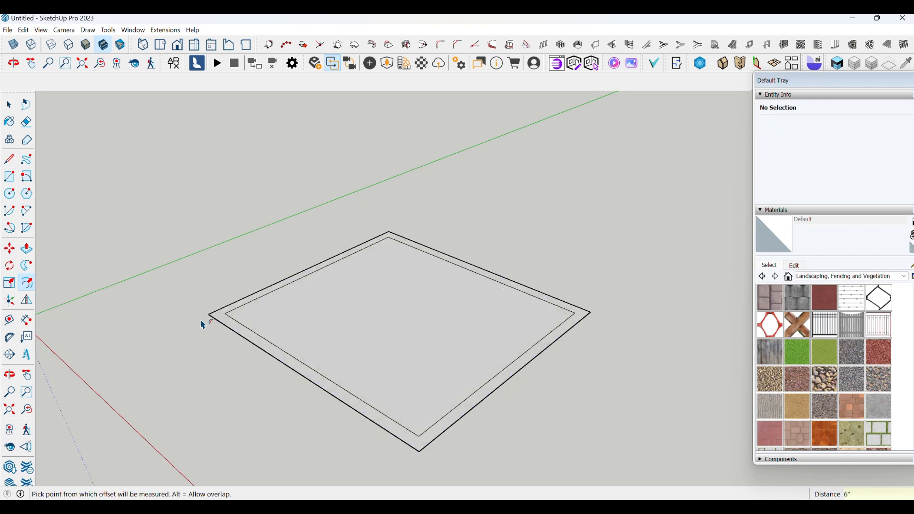
Step: Extrude the inner floor face up 3" and raise the surrounding wall border to the same height
{"action": "scroll", "coordinate": [265, 290], "scroll_direction": "down", "scroll_amount": 2}
{"action": "scroll", "coordinate": [315, 383], "scroll_direction": "up", "scroll_amount": 1}
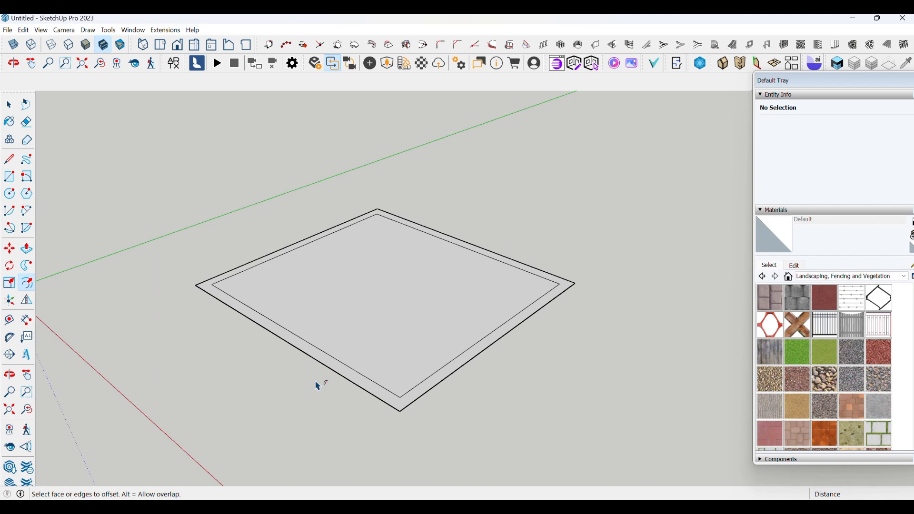
{"action": "scroll", "coordinate": [399, 412], "scroll_direction": "down", "scroll_amount": 1}
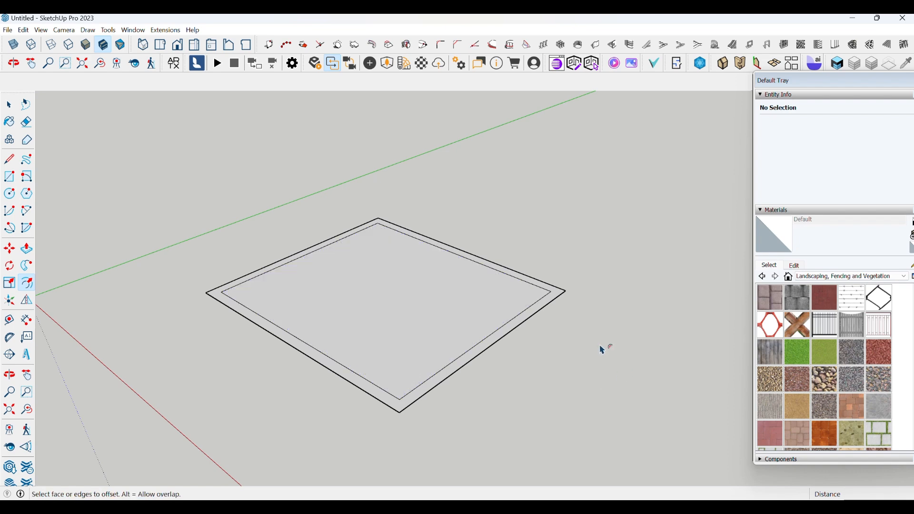
{"action": "left_click", "coordinate": [27, 248]}
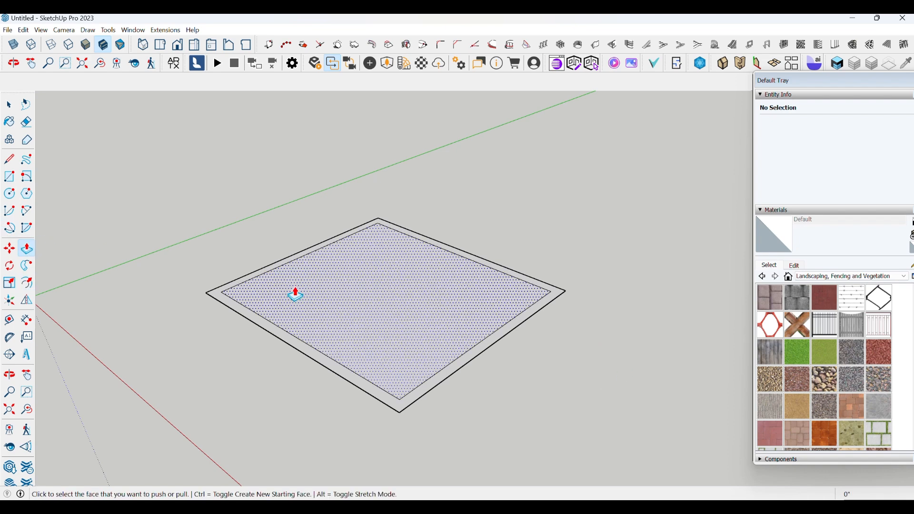
{"action": "left_click", "coordinate": [295, 292]}
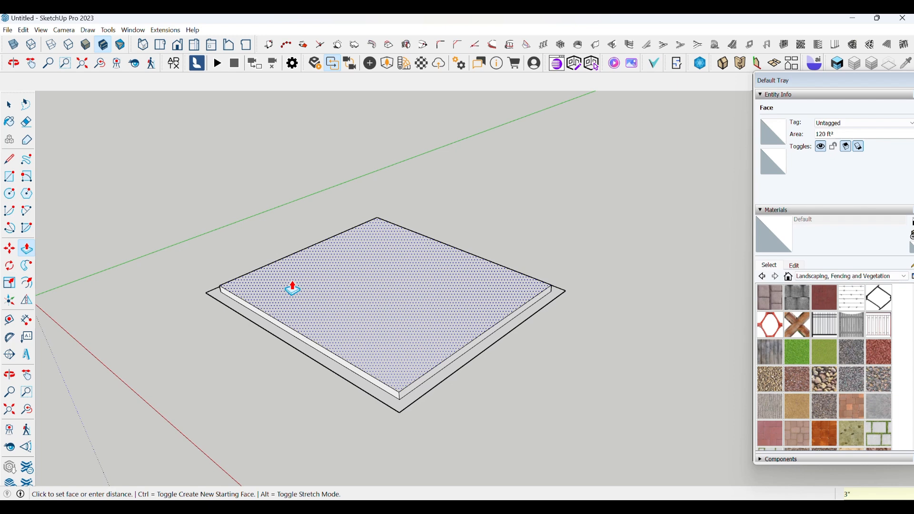
{"action": "key", "text": "Return"}
{"action": "left_click", "coordinate": [243, 313]}
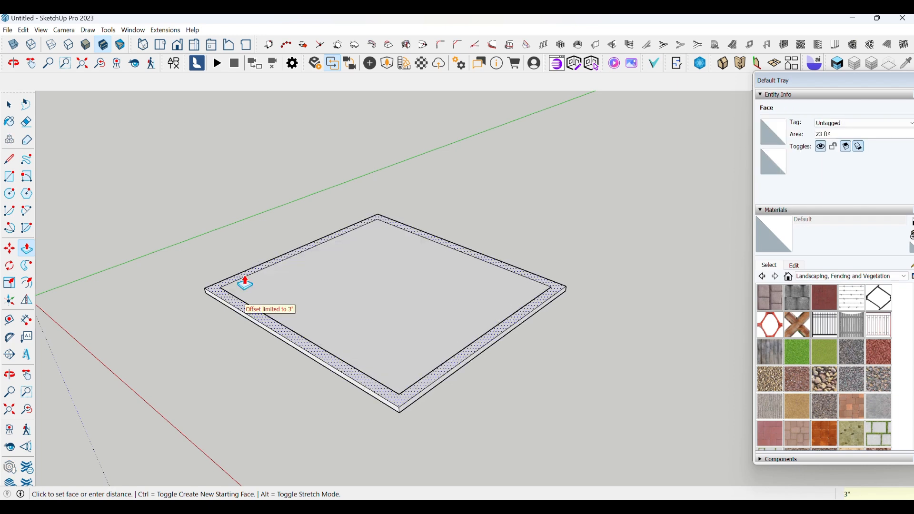
{"action": "left_click", "coordinate": [263, 289]}
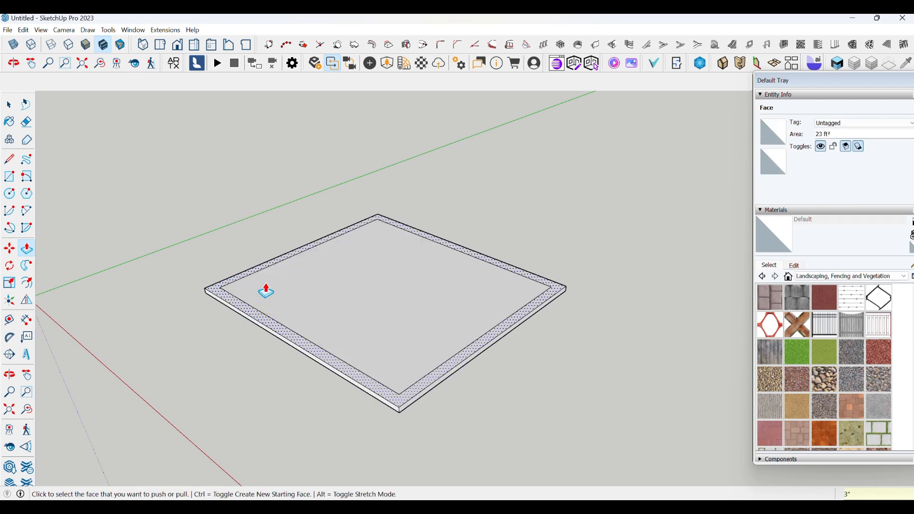
Step: Extrude the 6" wall border upward by 10'
{"action": "left_click", "coordinate": [232, 303]}
{"action": "type", "text": "10"}
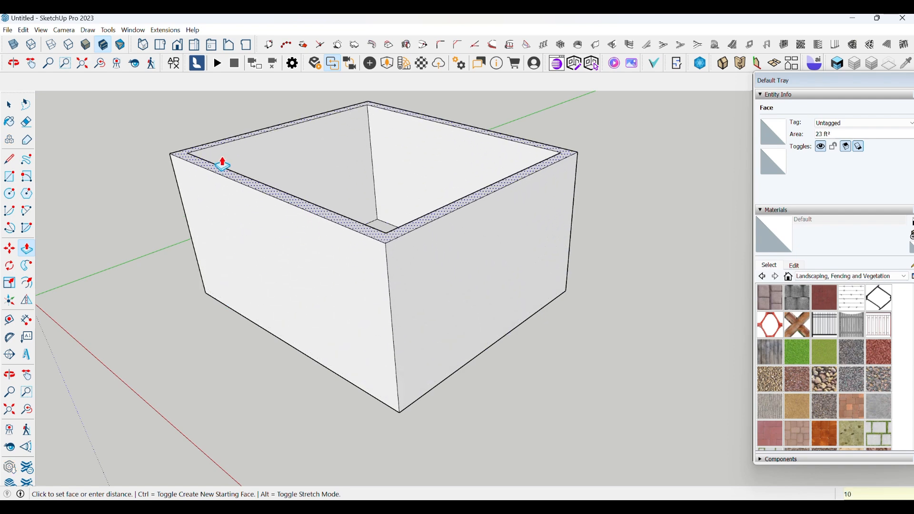
{"action": "type", "text": "'"}
{"action": "key", "text": "Return"}
Step: Push the top face of the walls back down to the level of the floor slab
{"action": "scroll", "coordinate": [291, 369], "scroll_direction": "down", "scroll_amount": 4}
{"action": "middle_click_drag", "start_coordinate": [445, 388], "coordinate": [419, 472]}
{"action": "scroll", "coordinate": [195, 371], "scroll_direction": "up", "scroll_amount": 2}
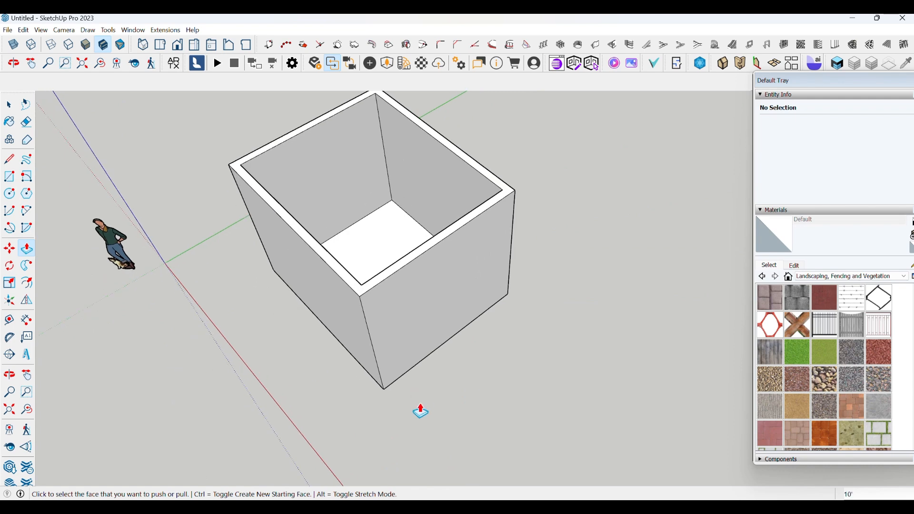
{"action": "mouse_move", "coordinate": [421, 411]}
{"action": "middle_mouse_down"}
{"action": "mouse_move", "coordinate": [280, 400]}
{"action": "mouse_move", "coordinate": [364, 444]}
{"action": "mouse_move", "coordinate": [406, 438]}
{"action": "mouse_move", "coordinate": [421, 390]}
{"action": "middle_mouse_up"}
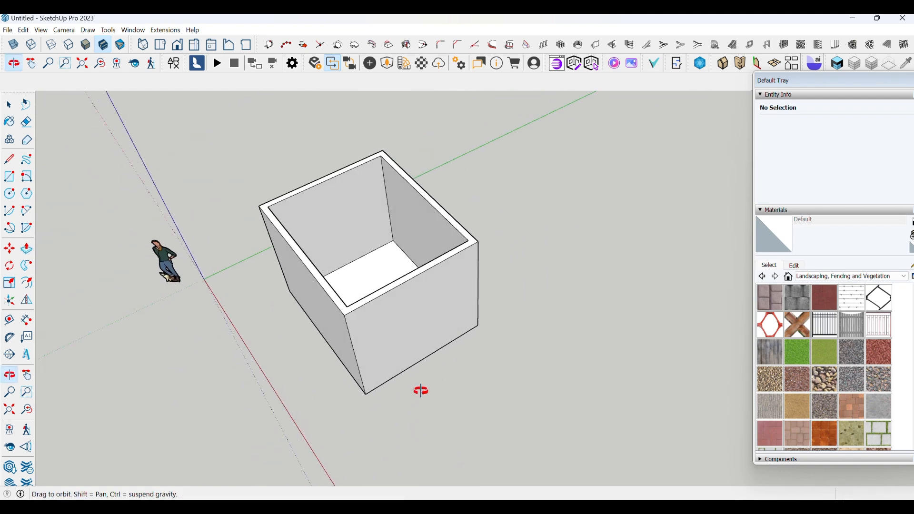
{"action": "key", "text": "p"}
{"action": "scroll", "coordinate": [417, 328], "scroll_direction": "up", "scroll_amount": 2}
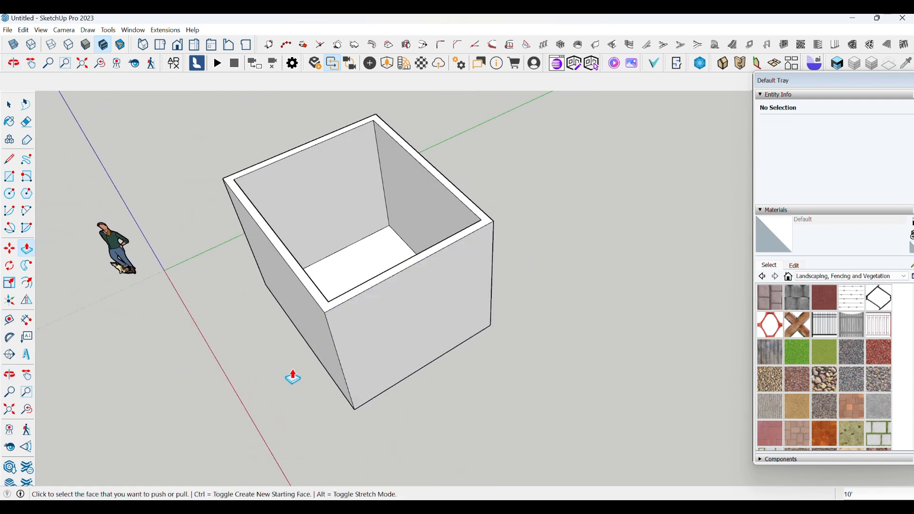
{"action": "scroll", "coordinate": [293, 377], "scroll_direction": "down", "scroll_amount": 2}
{"action": "middle_click_drag", "start_coordinate": [490, 427], "coordinate": [312, 415]}
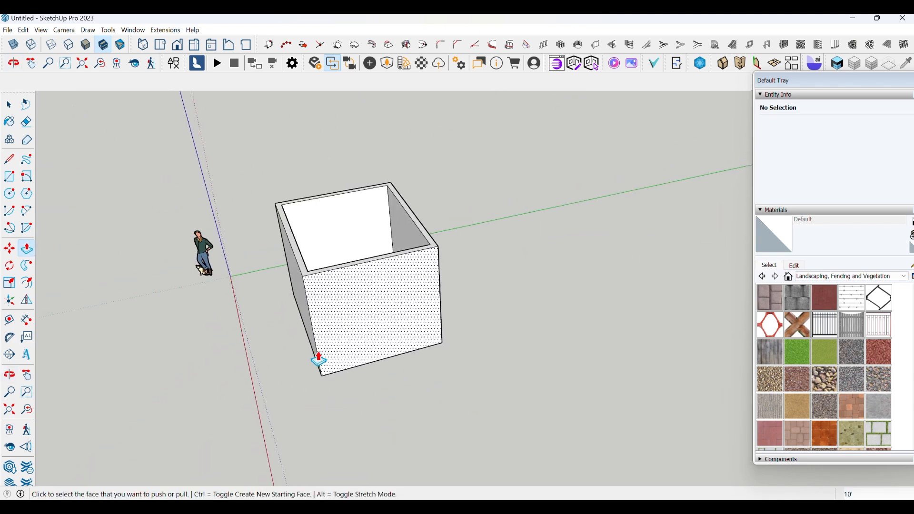
{"action": "scroll", "coordinate": [322, 267], "scroll_direction": "up", "scroll_amount": 2}
{"action": "middle_click_drag", "start_coordinate": [342, 302], "coordinate": [358, 408]}
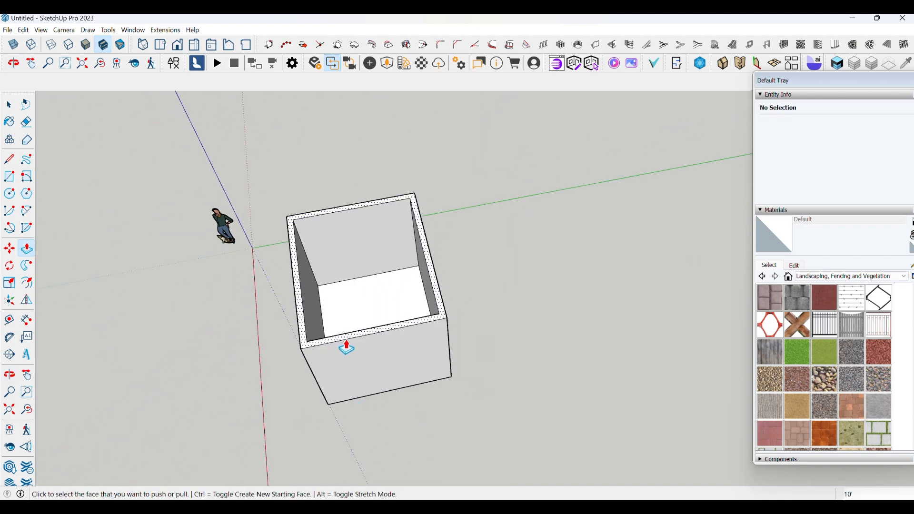
{"action": "left_click", "coordinate": [351, 342]}
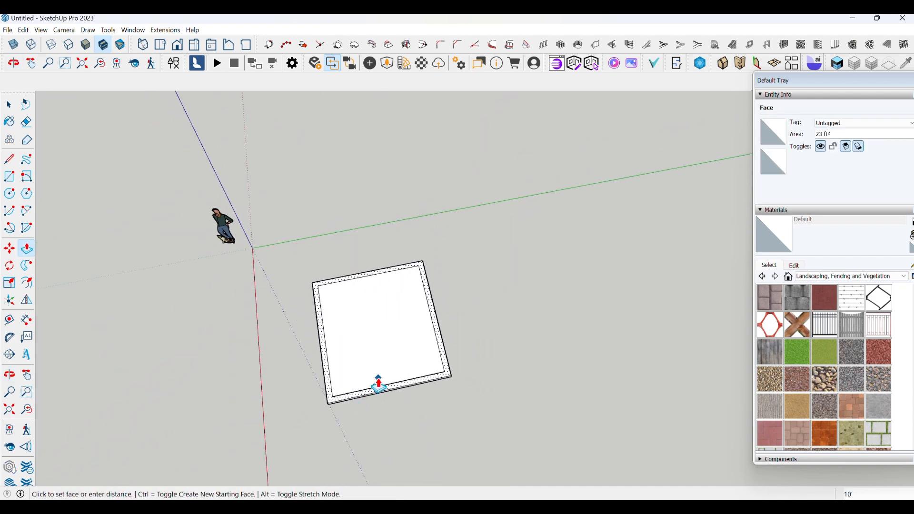
{"action": "left_click", "coordinate": [377, 381]}
Step: Draw a line across the wall border from an inner floor corner to the outer edge, continuing the inner edge line
{"action": "scroll", "coordinate": [281, 423], "scroll_direction": "up", "scroll_amount": 1}
{"action": "middle_click_drag", "start_coordinate": [282, 422], "coordinate": [410, 382]}
{"action": "scroll", "coordinate": [403, 382], "scroll_direction": "up", "scroll_amount": 2}
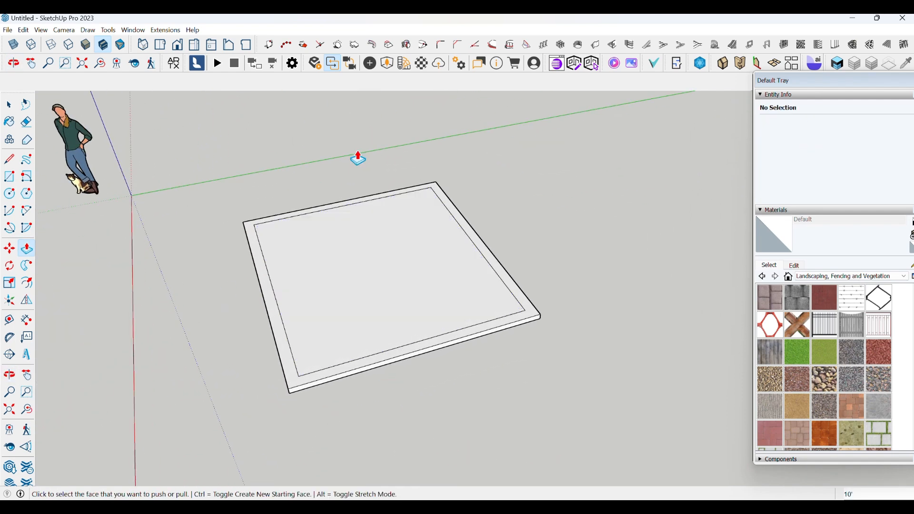
{"action": "left_click", "coordinate": [9, 159]}
{"action": "scroll", "coordinate": [500, 334], "scroll_direction": "up", "scroll_amount": 2}
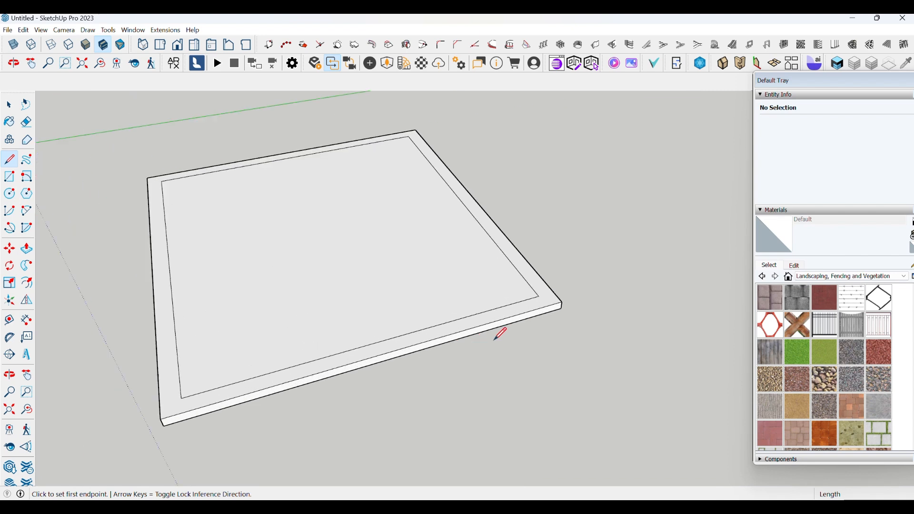
{"action": "left_click", "coordinate": [540, 297]}
{"action": "key", "text": "Escape"}
Step: Place a guide parallel to the short corner line, 3" from it toward the room's interior
{"action": "scroll", "coordinate": [540, 316], "scroll_direction": "up", "scroll_amount": 4}
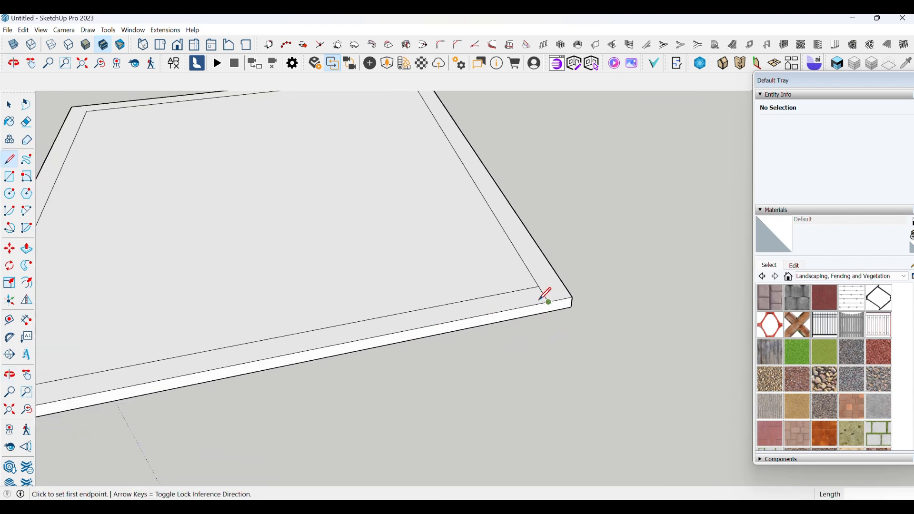
{"action": "left_click", "coordinate": [9, 319]}
{"action": "scroll", "coordinate": [512, 319], "scroll_direction": "up", "scroll_amount": 2}
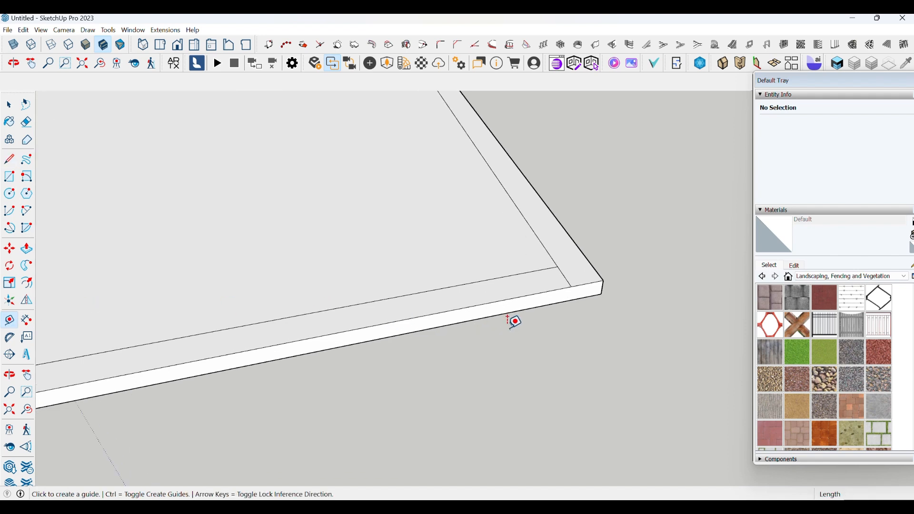
{"action": "left_click", "coordinate": [560, 265]}
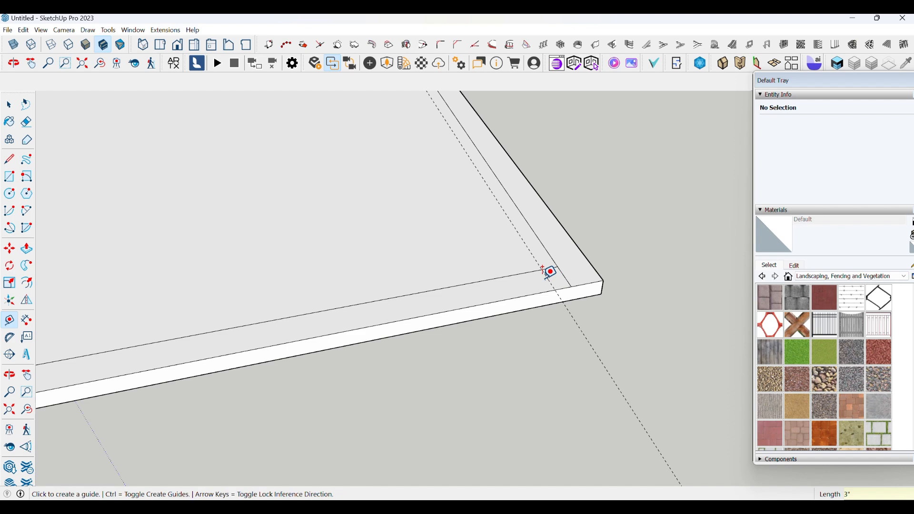
Step: Draw a line along the 3" guide across the wall border, from its inner edge to its outer edge
{"action": "middle_click_drag", "start_coordinate": [553, 252], "coordinate": [588, 335]}
{"action": "scroll", "coordinate": [373, 271], "scroll_direction": "down", "scroll_amount": 5}
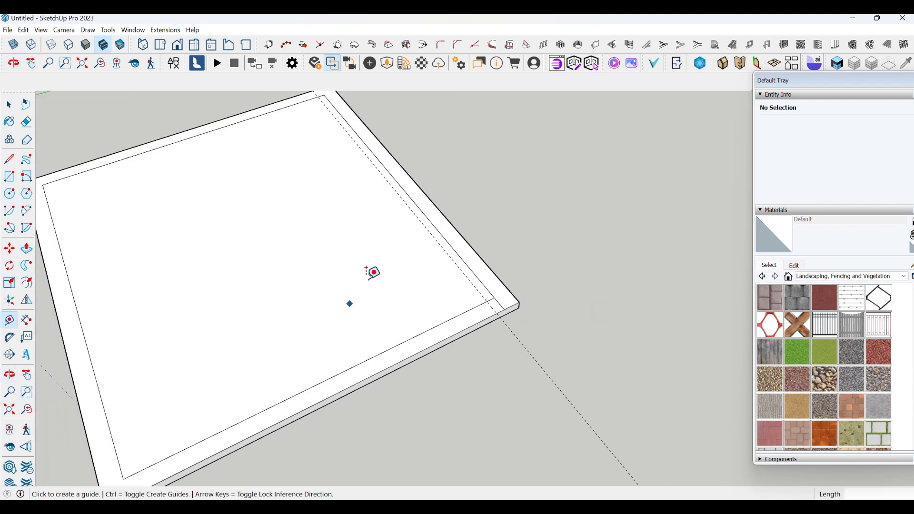
{"action": "scroll", "coordinate": [480, 328], "scroll_direction": "up", "scroll_amount": 4}
{"action": "middle_click_drag", "start_coordinate": [484, 290], "coordinate": [448, 305]}
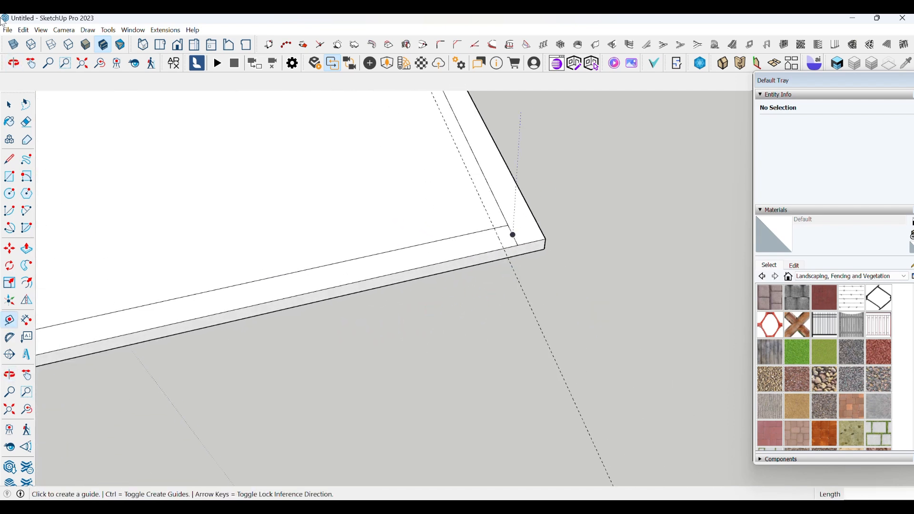
{"action": "scroll", "coordinate": [509, 237], "scroll_direction": "up", "scroll_amount": 3}
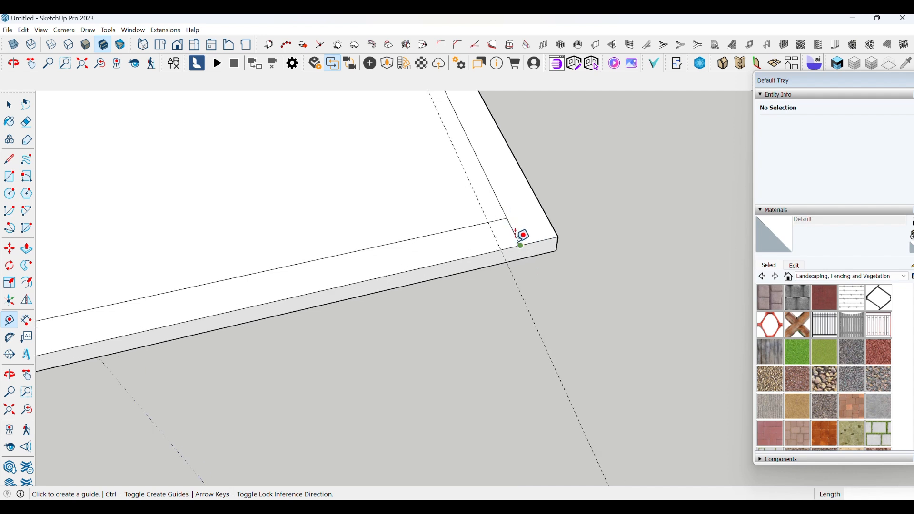
{"action": "left_click", "coordinate": [9, 159]}
{"action": "scroll", "coordinate": [494, 224], "scroll_direction": "up", "scroll_amount": 2}
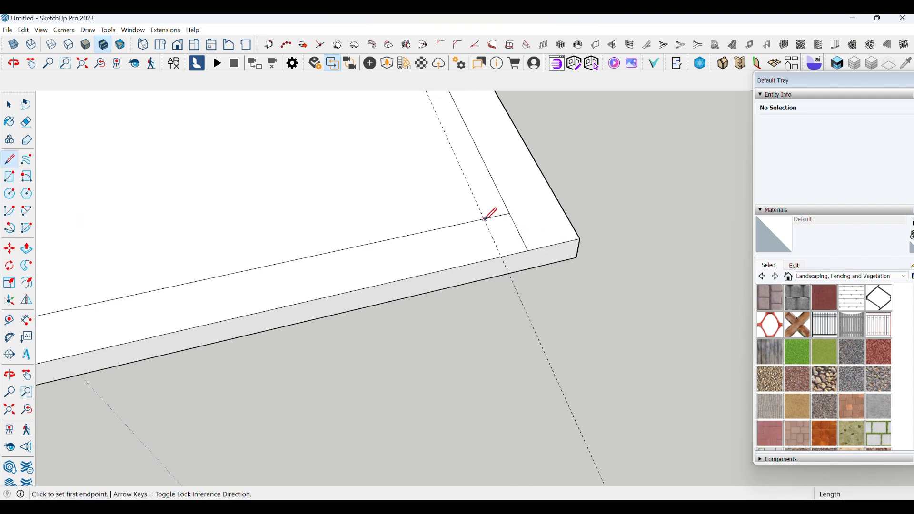
{"action": "left_click", "coordinate": [484, 220]}
{"action": "left_click", "coordinate": [501, 257]}
Step: Place a guide parallel to the 3" offset line across the wall border, 3' farther along the wall
{"action": "scroll", "coordinate": [560, 292], "scroll_direction": "down", "scroll_amount": 4}
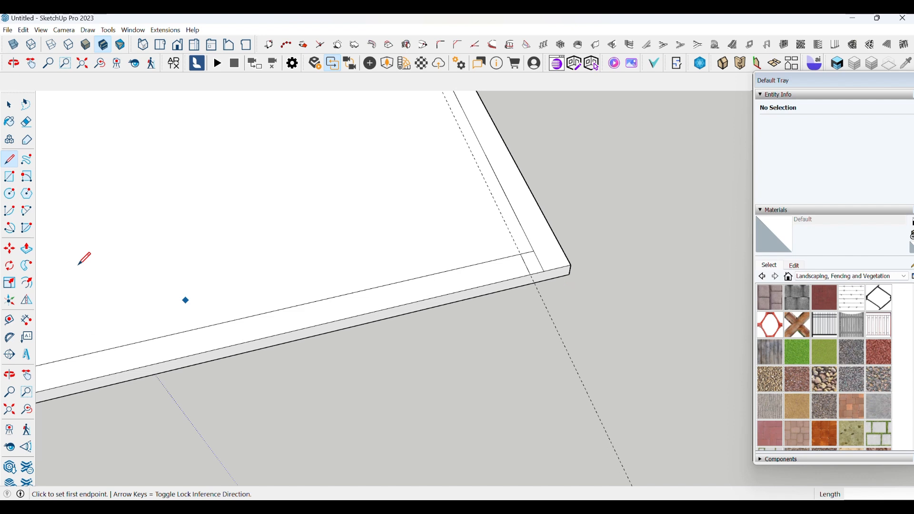
{"action": "left_click", "coordinate": [9, 320]}
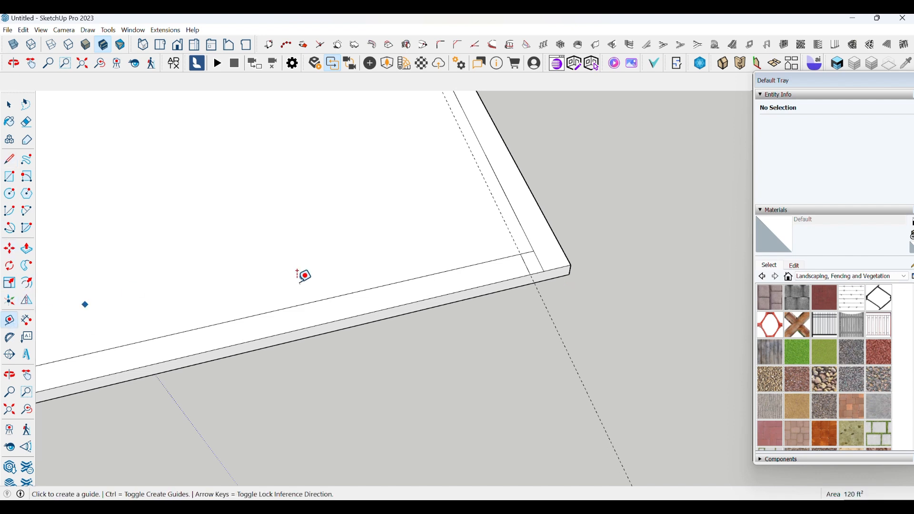
{"action": "left_click", "coordinate": [525, 264]}
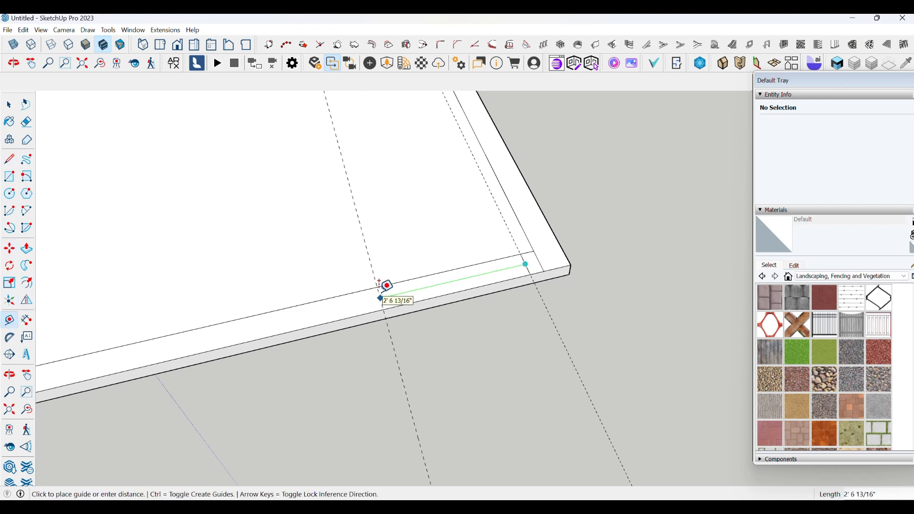
{"action": "type", "text": "3'"}
{"action": "key", "text": "Return"}
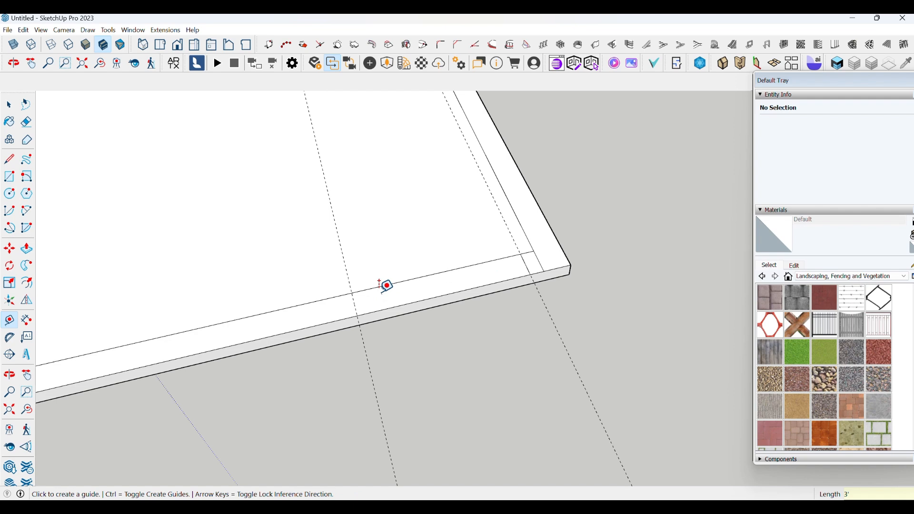
Step: Draw a 3' by 6" rectangle across the wall border, between the 3" offset line and the 3' guide
{"action": "middle_click_drag", "start_coordinate": [386, 285], "coordinate": [595, 285]}
{"action": "left_click", "coordinate": [6, 177]}
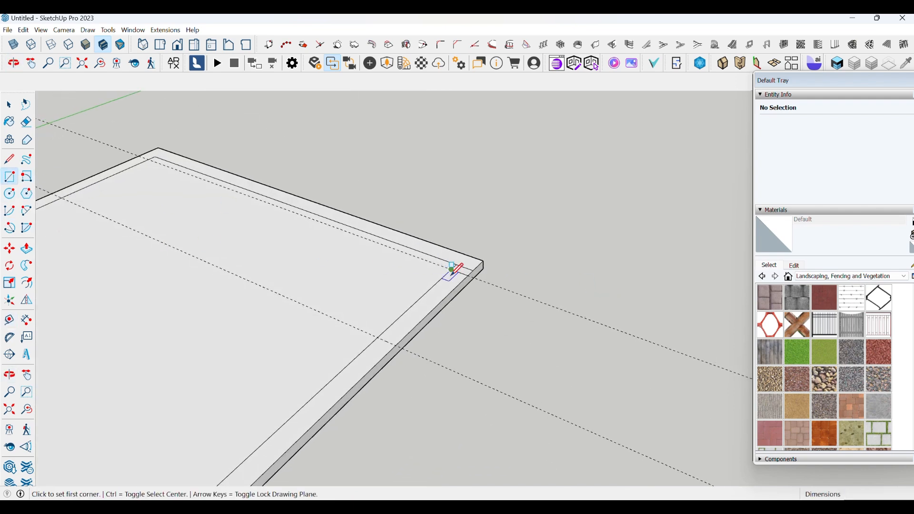
{"action": "left_click", "coordinate": [450, 269]}
{"action": "left_click", "coordinate": [401, 333]}
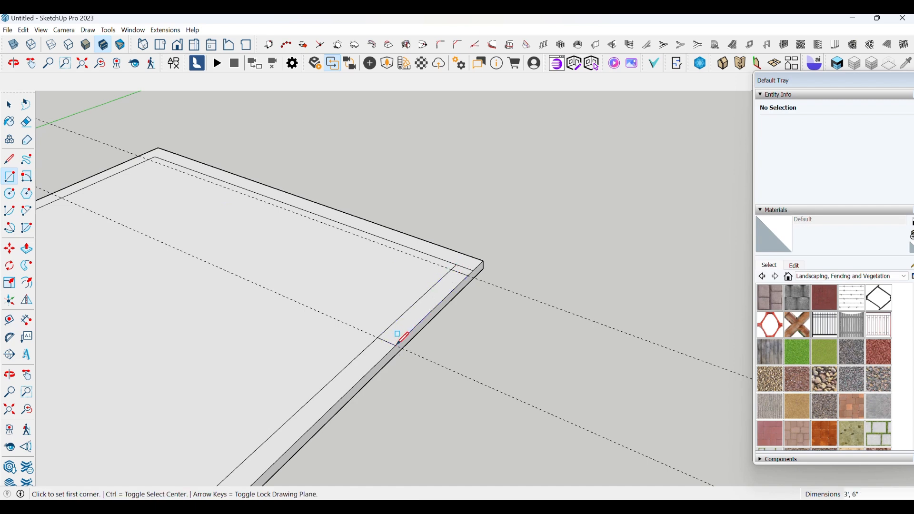
Step: Erase both guides and the short line that extends the inner edge at the corner beside the opening
{"action": "mouse_move", "coordinate": [401, 334]}
{"action": "middle_mouse_down"}
{"action": "mouse_move", "coordinate": [464, 276]}
{"action": "mouse_move", "coordinate": [491, 344]}
{"action": "middle_mouse_up"}
{"action": "left_click", "coordinate": [27, 122]}
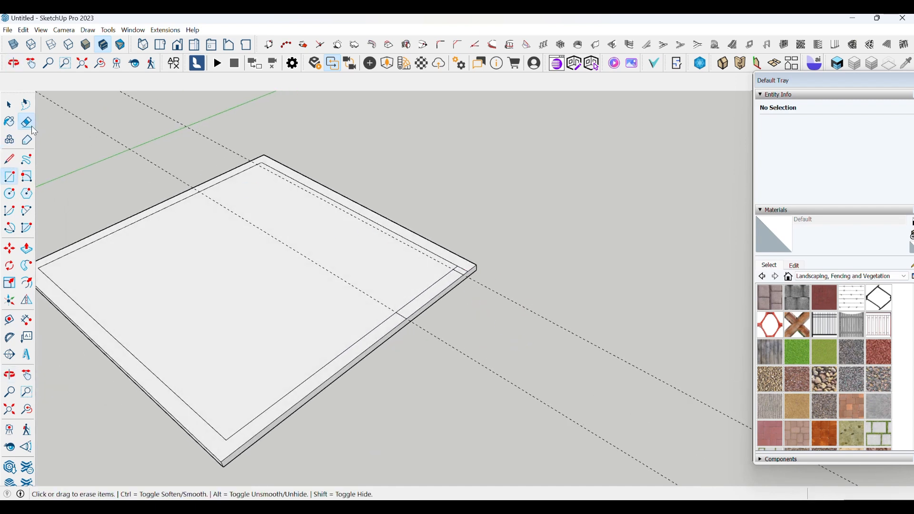
{"action": "left_click_drag", "start_coordinate": [238, 128], "coordinate": [89, 182]}
{"action": "scroll", "coordinate": [531, 229], "scroll_direction": "down", "scroll_amount": 3}
{"action": "middle_click_drag", "start_coordinate": [413, 362], "coordinate": [337, 375]}
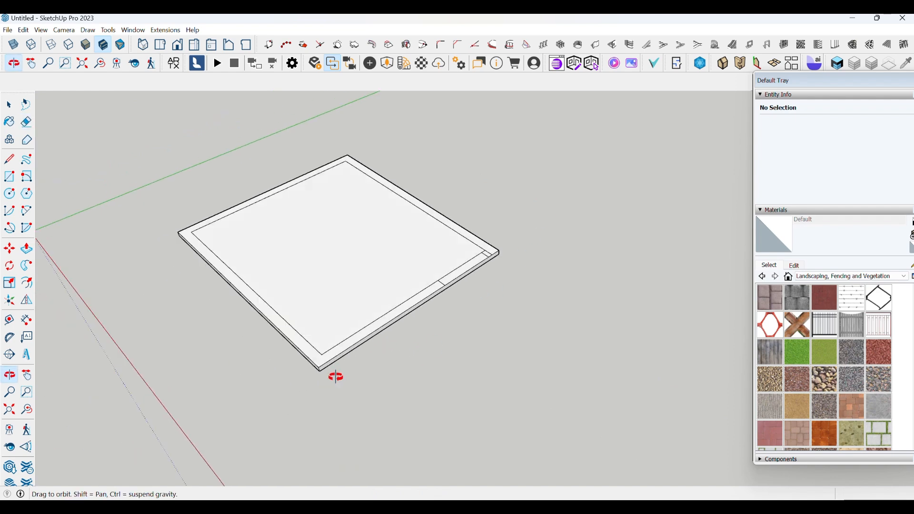
{"action": "scroll", "coordinate": [497, 250], "scroll_direction": "up", "scroll_amount": 3}
{"action": "scroll", "coordinate": [500, 244], "scroll_direction": "up", "scroll_amount": 2}
{"action": "left_click", "coordinate": [481, 251]}
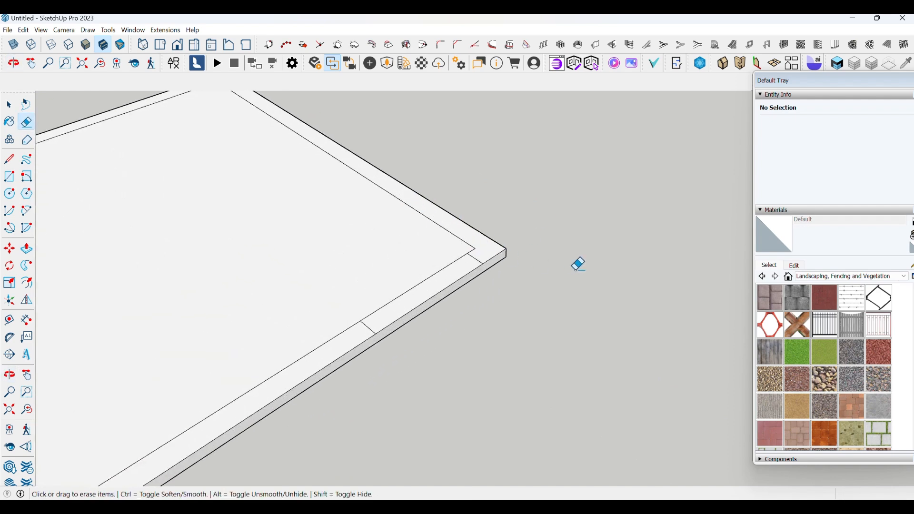
Step: Draw a line across the border at the midpoint of the side wall farther from the marked opening
{"action": "scroll", "coordinate": [574, 305], "scroll_direction": "down", "scroll_amount": 3}
{"action": "mouse_move", "coordinate": [548, 315]}
{"action": "middle_mouse_down"}
{"action": "mouse_move", "coordinate": [461, 347]}
{"action": "mouse_move", "coordinate": [488, 355]}
{"action": "middle_mouse_up"}
{"action": "scroll", "coordinate": [512, 332], "scroll_direction": "down", "scroll_amount": 2}
{"action": "middle_click_drag", "start_coordinate": [517, 326], "coordinate": [453, 352]}
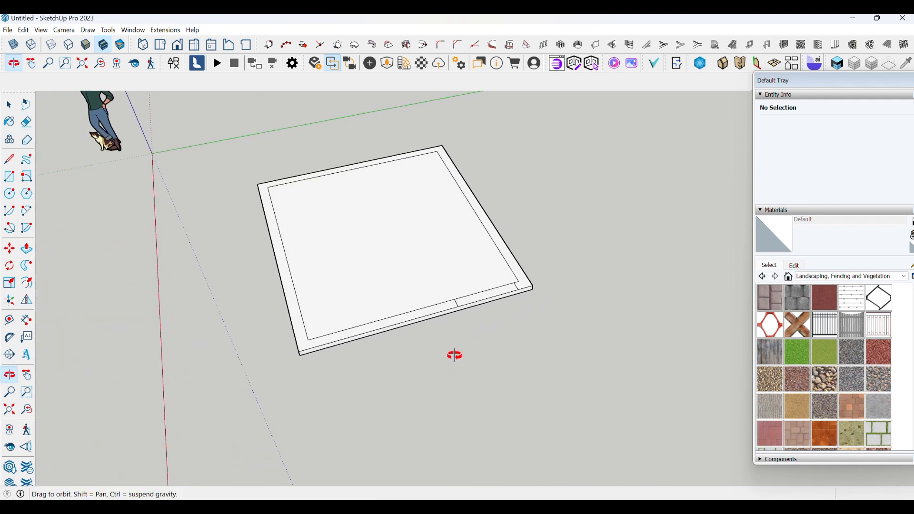
{"action": "left_click", "coordinate": [9, 159]}
{"action": "scroll", "coordinate": [290, 251], "scroll_direction": "up", "scroll_amount": 2}
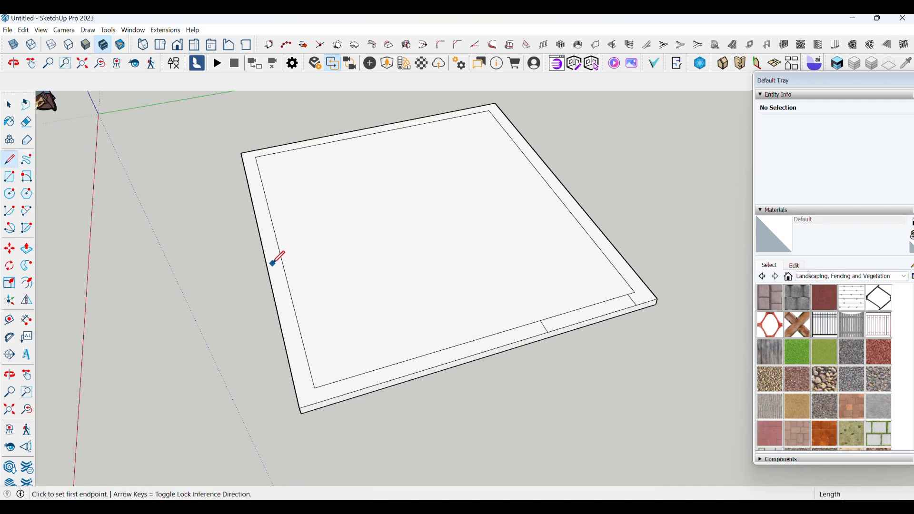
{"action": "left_click", "coordinate": [282, 252]}
{"action": "left_click", "coordinate": [266, 249]}
{"action": "scroll", "coordinate": [320, 373], "scroll_direction": "down", "scroll_amount": 3}
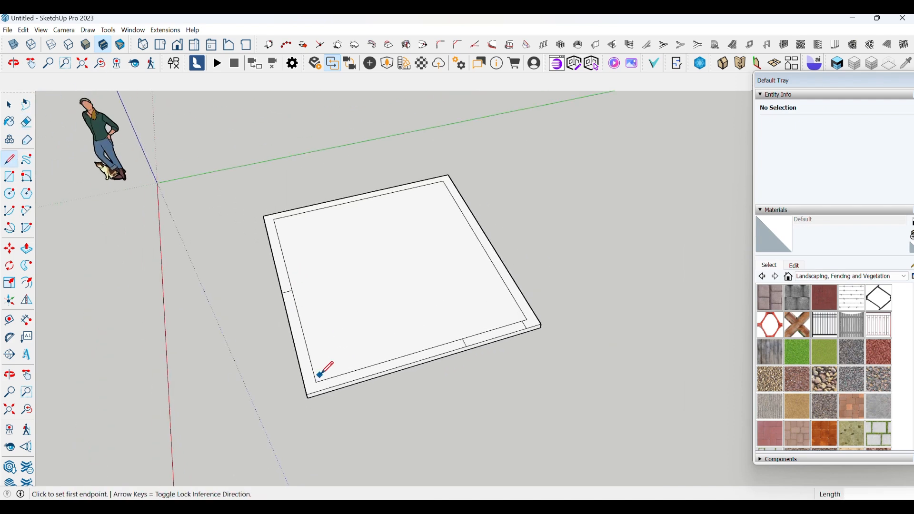
Step: Draw midpoint lines across the borders of the wall opposite the opening and of the remaining side wall
{"action": "scroll", "coordinate": [382, 189], "scroll_direction": "up", "scroll_amount": 3}
{"action": "left_click", "coordinate": [348, 207]}
{"action": "left_click", "coordinate": [349, 199]}
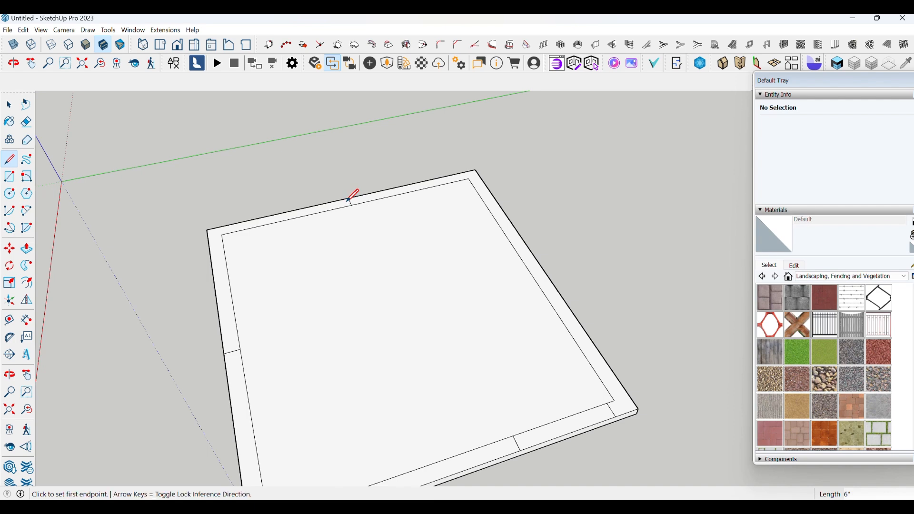
{"action": "left_click", "coordinate": [539, 270]}
{"action": "left_click", "coordinate": [542, 260]}
Step: Place guides 1.5' to each side of the midpoint line on the side wall farther from the opening
{"action": "scroll", "coordinate": [581, 259], "scroll_direction": "down", "scroll_amount": 3}
{"action": "middle_click_drag", "start_coordinate": [374, 322], "coordinate": [442, 327]}
{"action": "scroll", "coordinate": [390, 357], "scroll_direction": "up", "scroll_amount": 3}
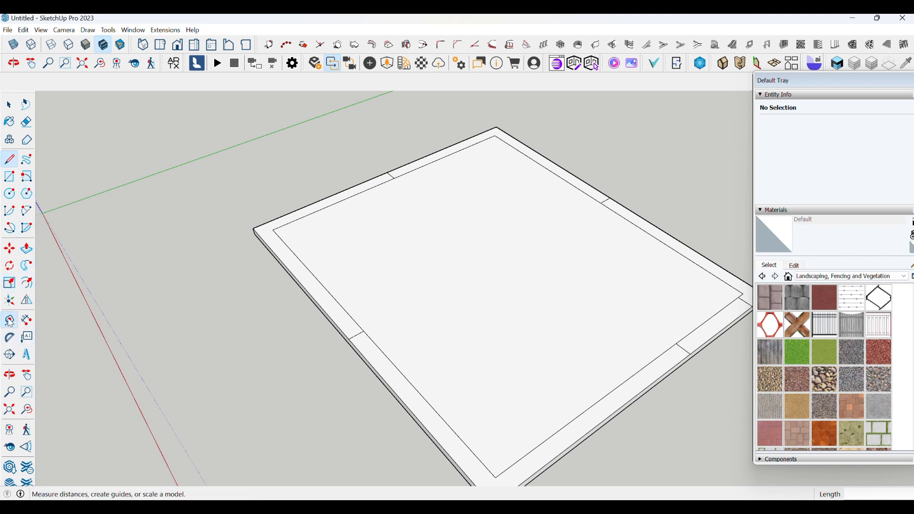
{"action": "left_click", "coordinate": [10, 322]}
{"action": "scroll", "coordinate": [406, 394], "scroll_direction": "up", "scroll_amount": 3}
{"action": "left_click", "coordinate": [335, 302]}
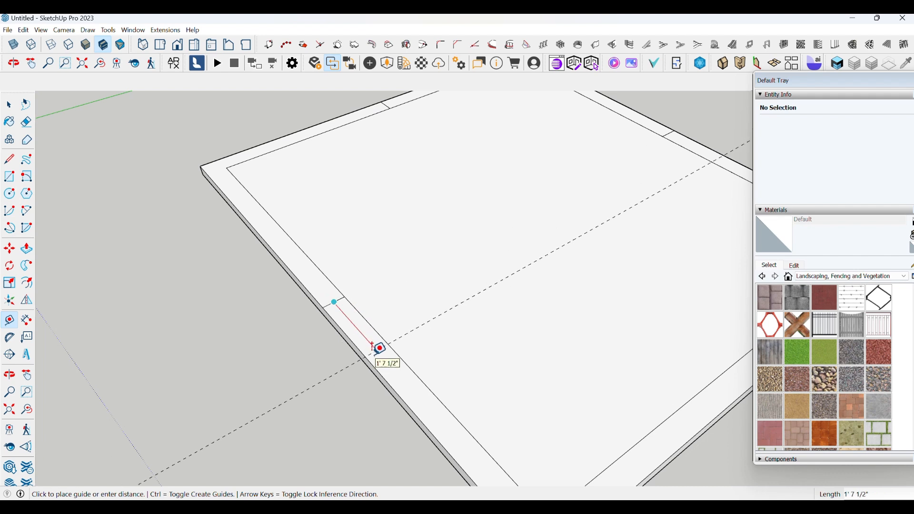
{"action": "left_click", "coordinate": [379, 349]}
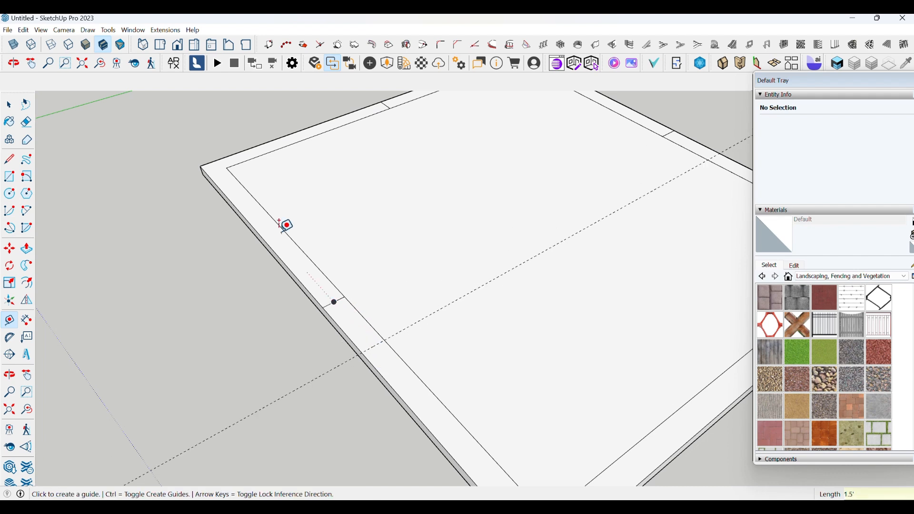
{"action": "left_click", "coordinate": [334, 301]}
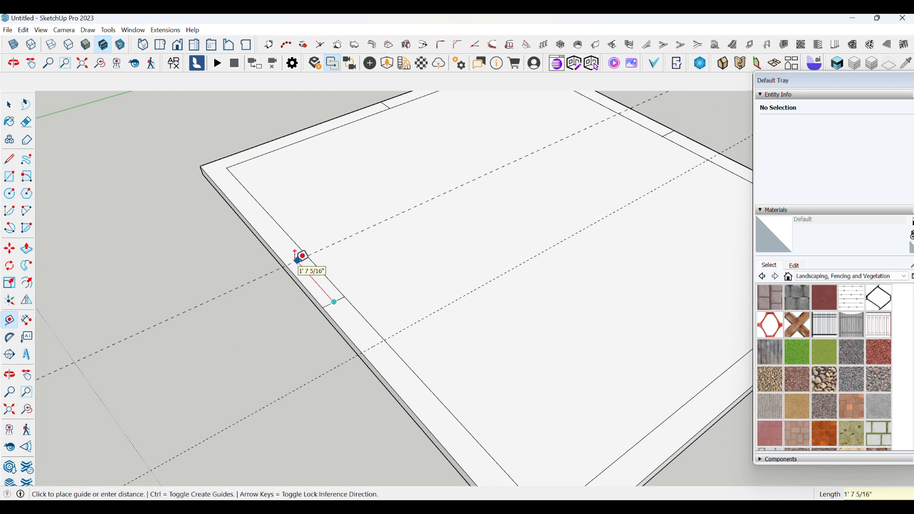
{"action": "key", "text": "Return"}
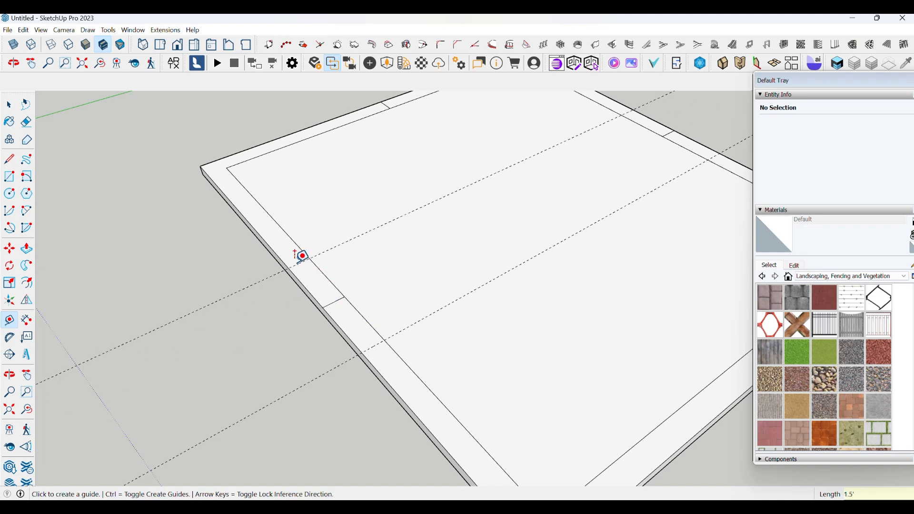
Step: Place guides 1.5' to each side of the midpoint line on the wall opposite the opening
{"action": "scroll", "coordinate": [276, 305], "scroll_direction": "down", "scroll_amount": 4}
{"action": "scroll", "coordinate": [398, 197], "scroll_direction": "up", "scroll_amount": 1}
{"action": "scroll", "coordinate": [341, 175], "scroll_direction": "up", "scroll_amount": 3}
{"action": "scroll", "coordinate": [339, 176], "scroll_direction": "up", "scroll_amount": 2}
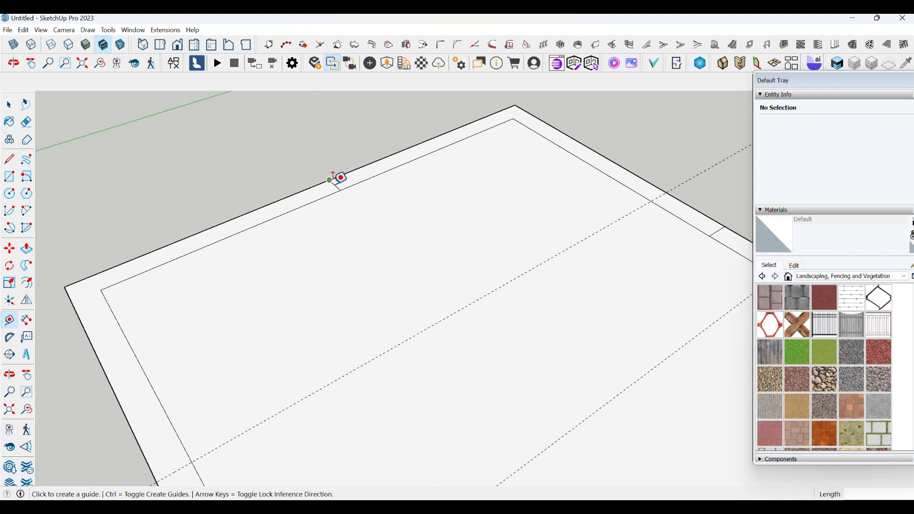
{"action": "scroll", "coordinate": [339, 178], "scroll_direction": "up", "scroll_amount": 2}
{"action": "left_click", "coordinate": [339, 177]}
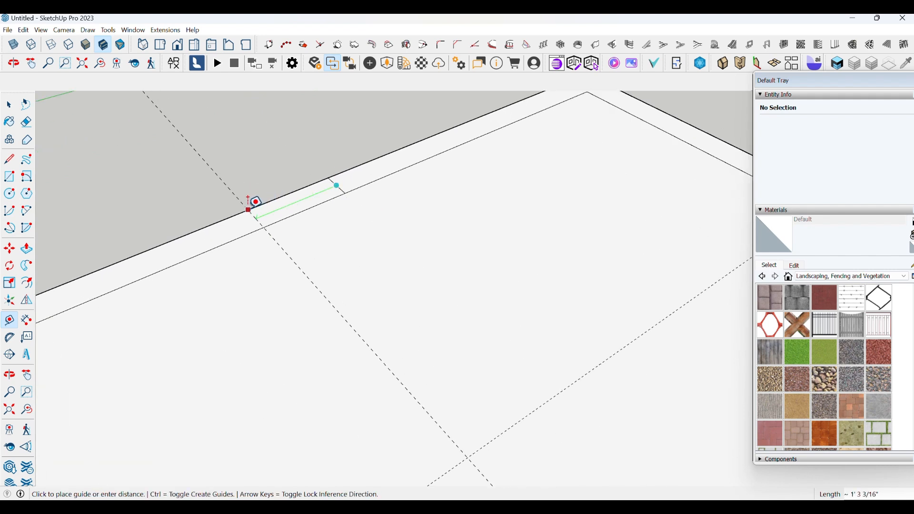
{"action": "type", "text": "1.5'"}
{"action": "key", "text": "Return"}
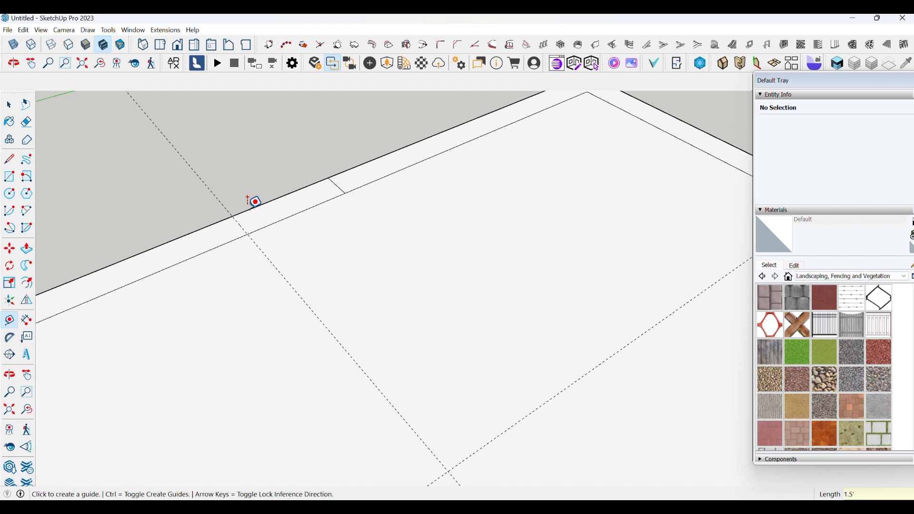
{"action": "scroll", "coordinate": [285, 198], "scroll_direction": "down", "scroll_amount": 2}
{"action": "left_click", "coordinate": [324, 194]}
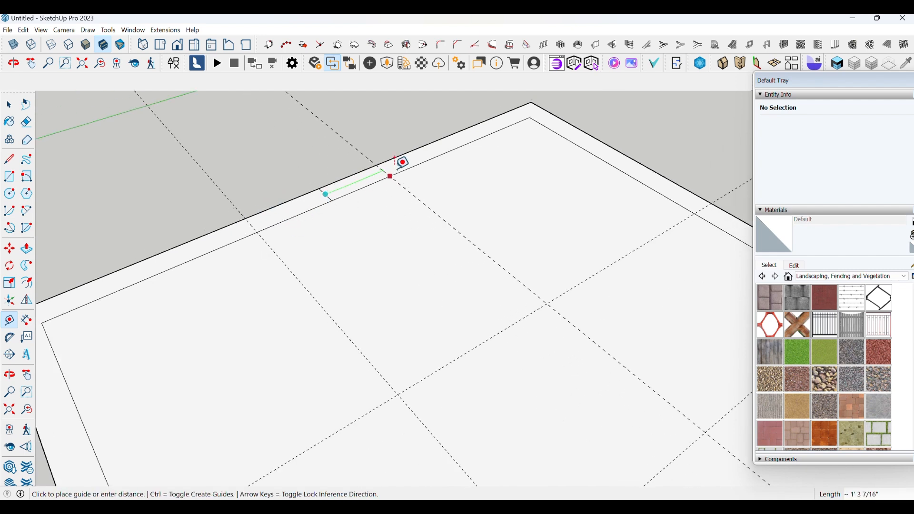
{"action": "type", "text": "1.5'"}
{"action": "key", "text": "Return"}
Step: Draw a 3' by 6" rectangle between the two guides on the border of the wall opposite the opening
{"action": "scroll", "coordinate": [267, 150], "scroll_direction": "down", "scroll_amount": 5}
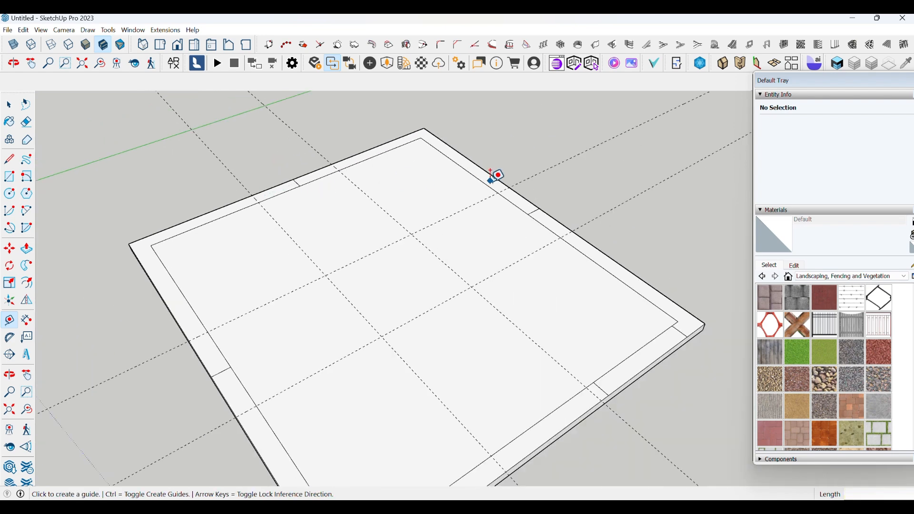
{"action": "scroll", "coordinate": [492, 175], "scroll_direction": "up", "scroll_amount": 4}
{"action": "scroll", "coordinate": [514, 187], "scroll_direction": "down", "scroll_amount": 2}
{"action": "scroll", "coordinate": [551, 287], "scroll_direction": "down", "scroll_amount": 2}
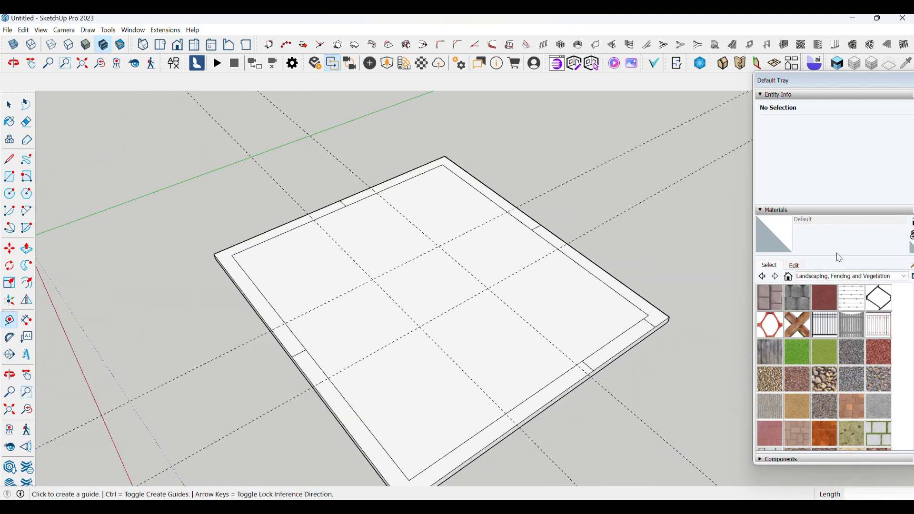
{"action": "left_click", "coordinate": [10, 177]}
{"action": "scroll", "coordinate": [426, 220], "scroll_direction": "up", "scroll_amount": 2}
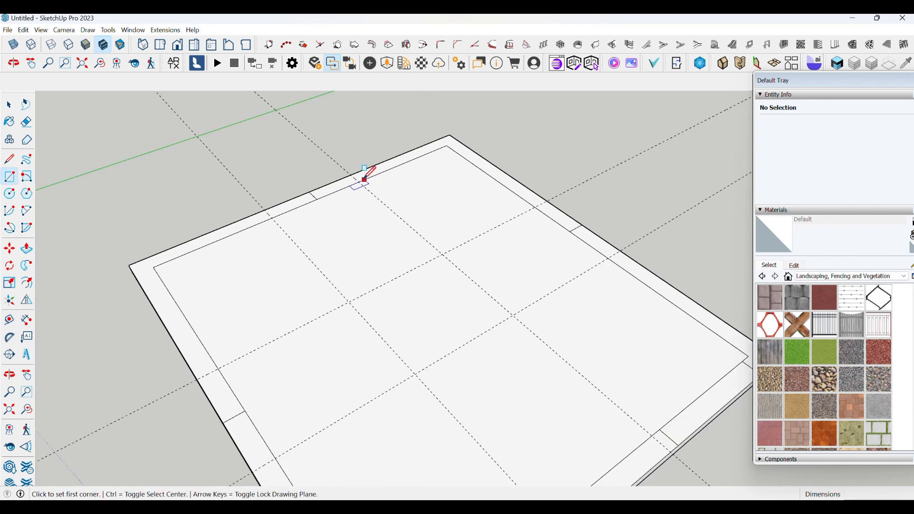
{"action": "left_click", "coordinate": [352, 176]}
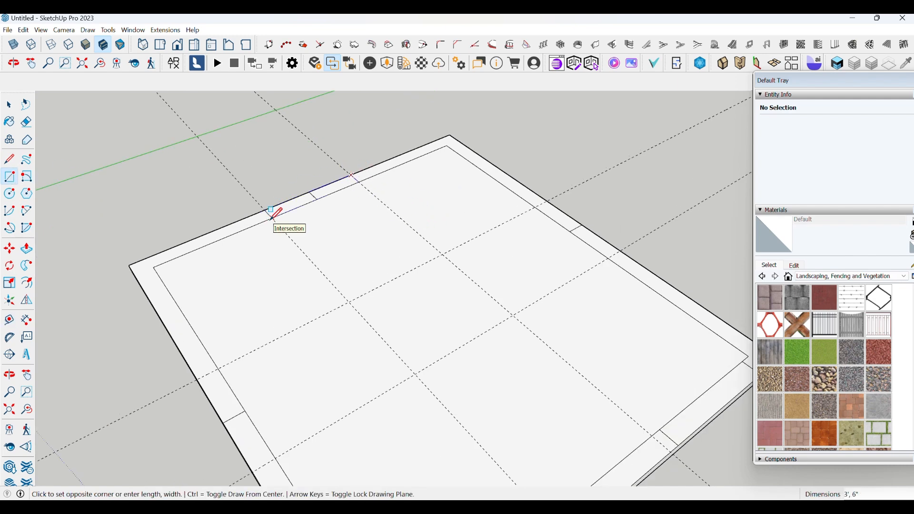
{"action": "key", "text": "Escape"}
Step: Draw a rectangle between the two guides across the border of the side wall farther from the opening
{"action": "scroll", "coordinate": [257, 209], "scroll_direction": "down", "scroll_amount": 1}
{"action": "scroll", "coordinate": [218, 342], "scroll_direction": "up", "scroll_amount": 2}
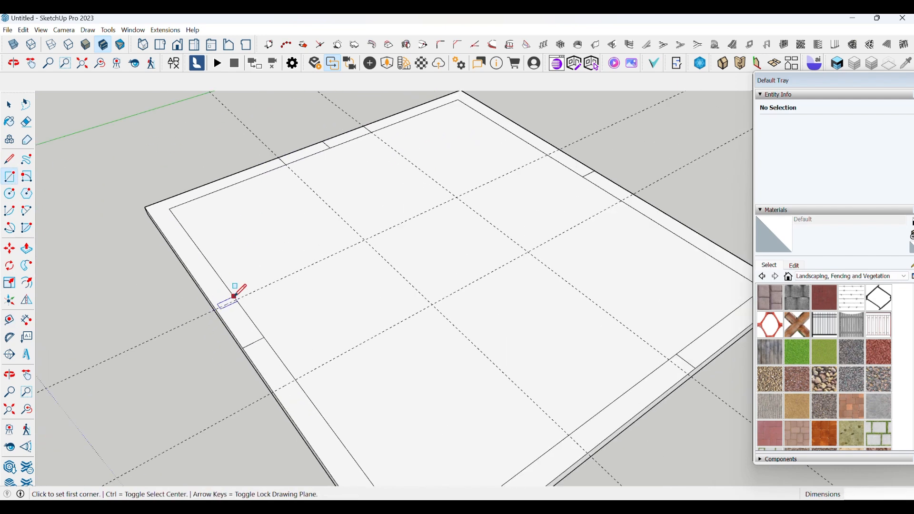
{"action": "left_click", "coordinate": [237, 300]}
{"action": "key", "text": "Escape"}
{"action": "scroll", "coordinate": [196, 373], "scroll_direction": "down", "scroll_amount": 2}
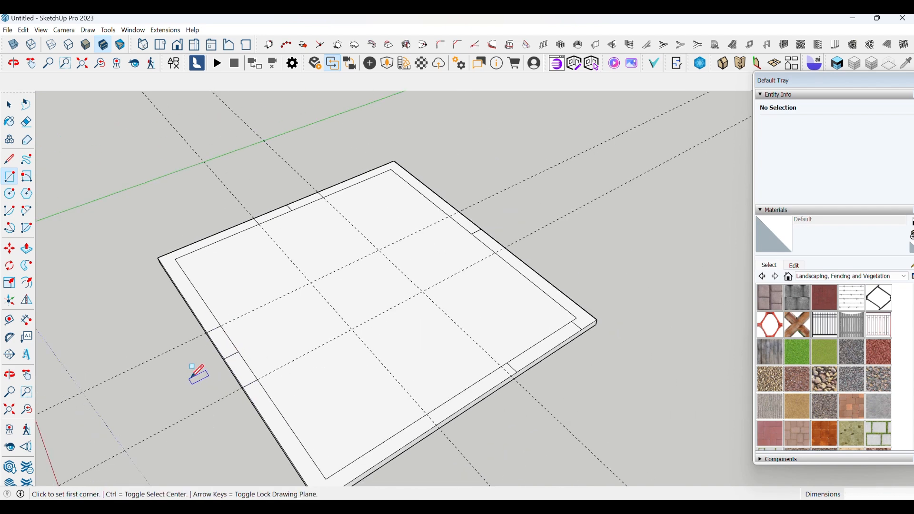
Step: Draw a rectangle between the same two guides across the border of the side wall nearer the opening
{"action": "scroll", "coordinate": [453, 237], "scroll_direction": "up", "scroll_amount": 3}
{"action": "left_click", "coordinate": [464, 197]}
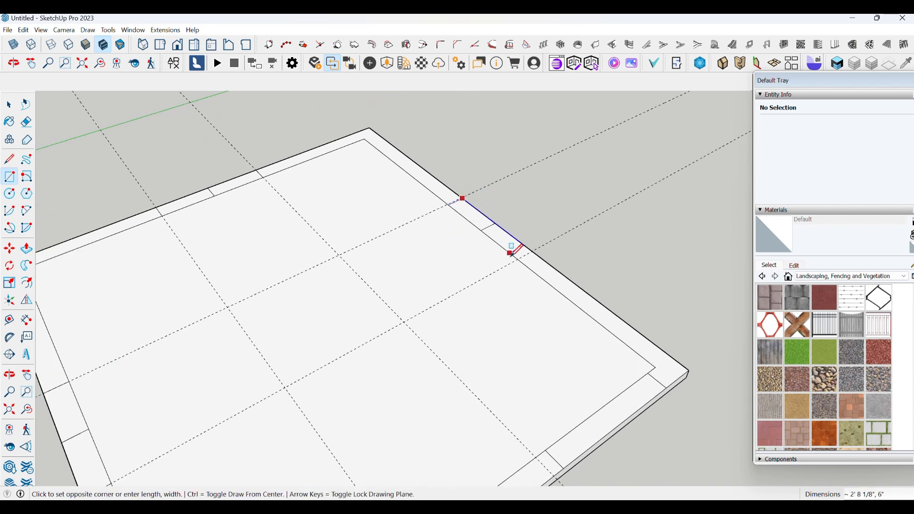
{"action": "key", "text": "Escape"}
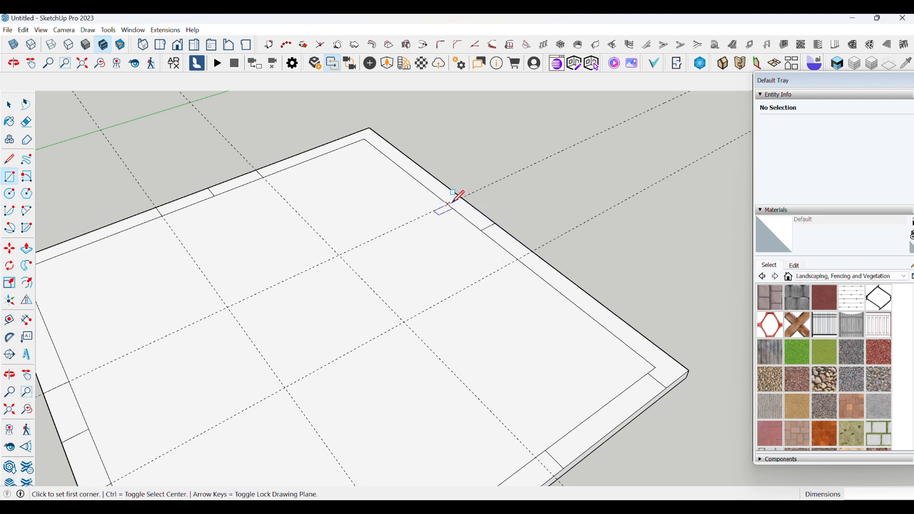
{"action": "left_click", "coordinate": [449, 204]}
{"action": "scroll", "coordinate": [535, 231], "scroll_direction": "down", "scroll_amount": 3}
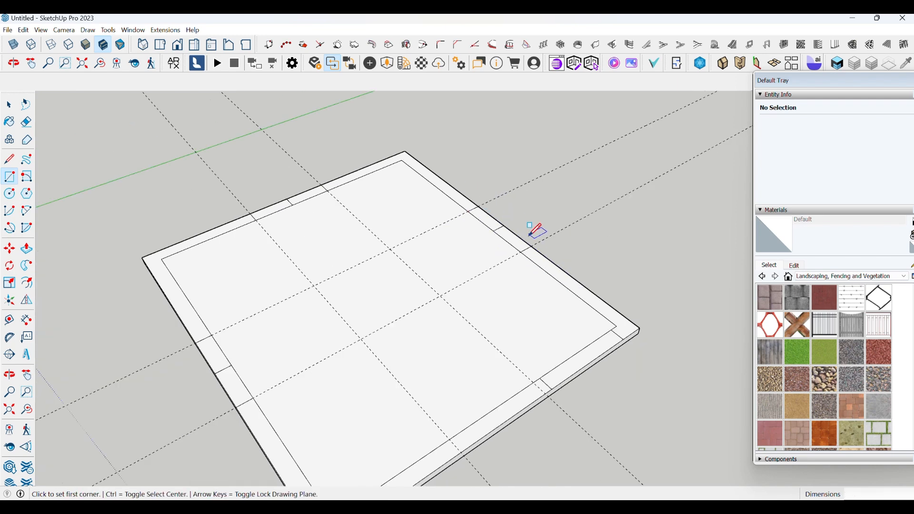
Step: Erase all four guides and the midpoint lines inside the three wall rectangles
{"action": "left_click", "coordinate": [26, 122]}
{"action": "left_click_drag", "start_coordinate": [109, 204], "coordinate": [497, 175]}
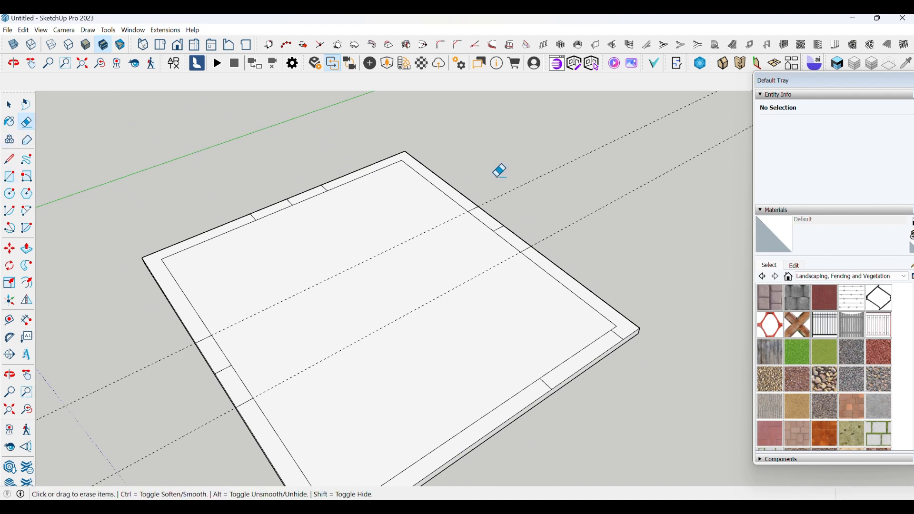
{"action": "scroll", "coordinate": [252, 261], "scroll_direction": "up", "scroll_amount": 2}
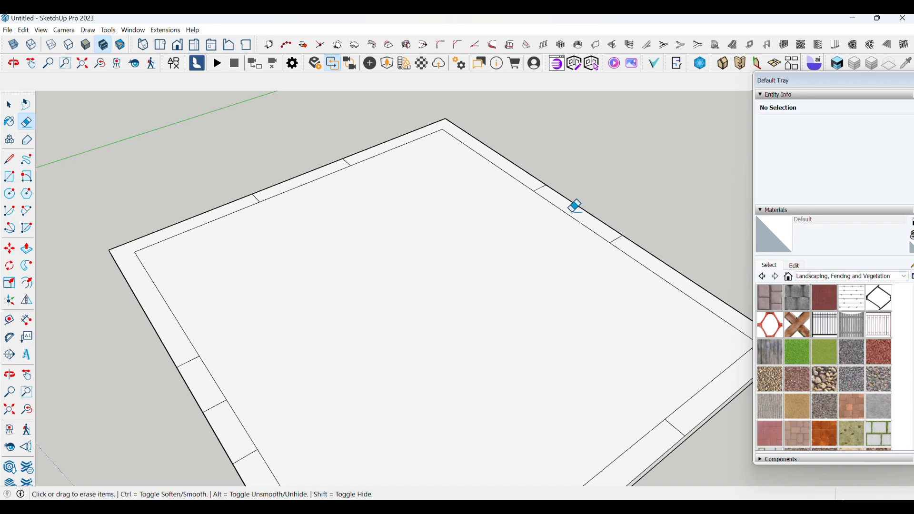
{"action": "scroll", "coordinate": [455, 195], "scroll_direction": "down", "scroll_amount": 2}
{"action": "scroll", "coordinate": [214, 316], "scroll_direction": "down", "scroll_amount": 3}
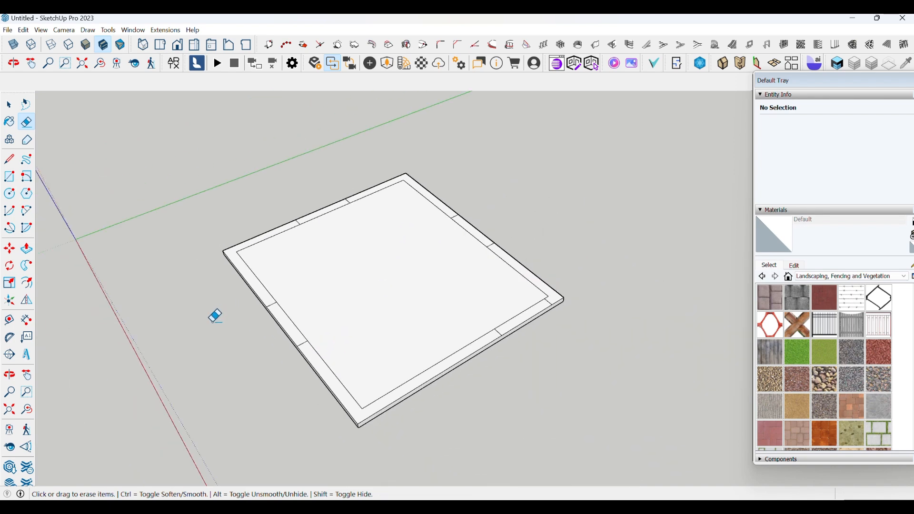
{"action": "middle_click_drag", "start_coordinate": [214, 316], "coordinate": [332, 336]}
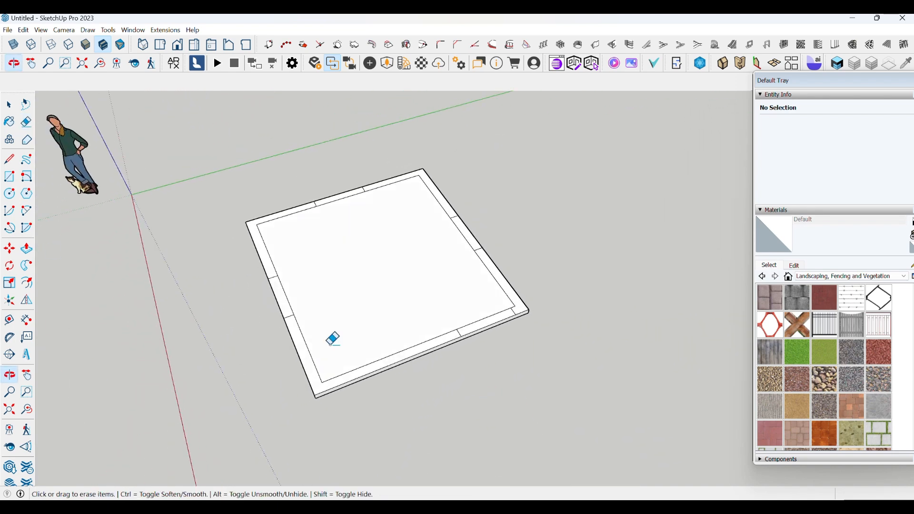
Step: Raise the three 3' wide wall rectangles other than the off-centre one near the corner by 3' with Push/Pull
{"action": "left_click", "coordinate": [27, 248]}
{"action": "scroll", "coordinate": [247, 321], "scroll_direction": "up", "scroll_amount": 2}
{"action": "left_click", "coordinate": [288, 293]}
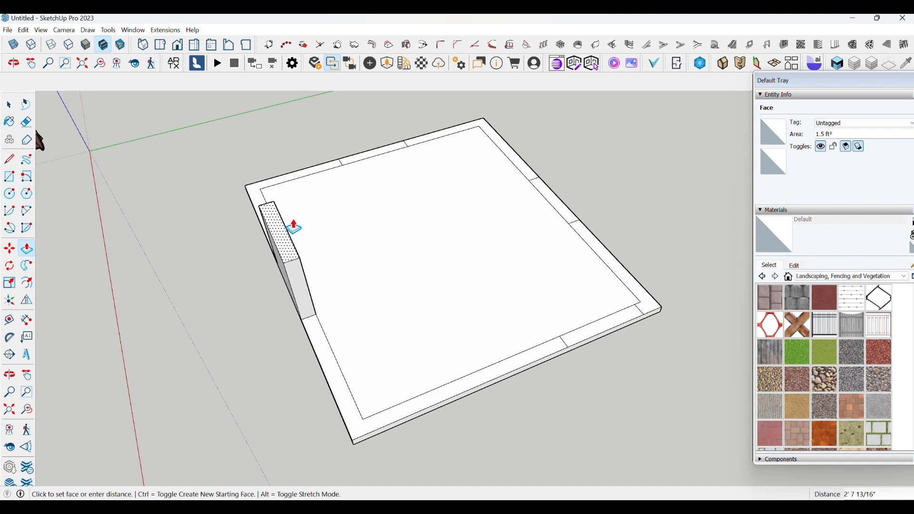
{"action": "left_click", "coordinate": [295, 228]}
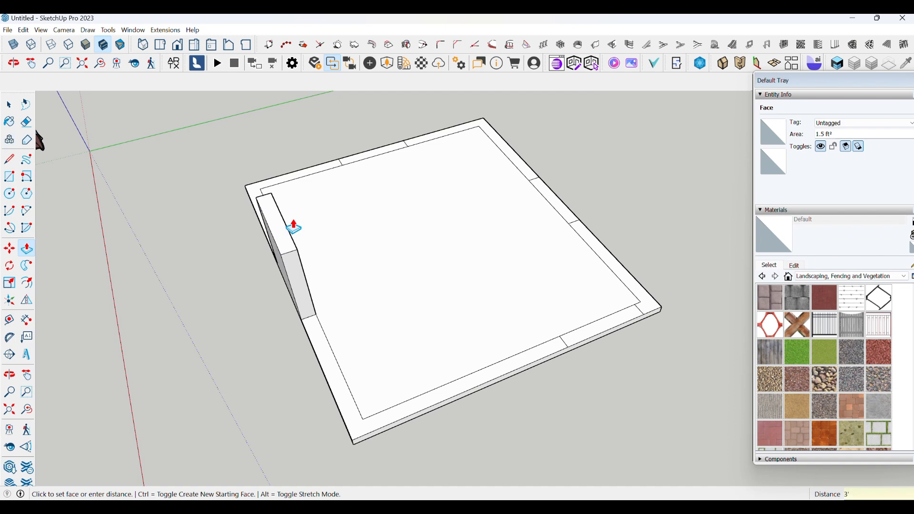
{"action": "scroll", "coordinate": [296, 231], "scroll_direction": "down", "scroll_amount": 2}
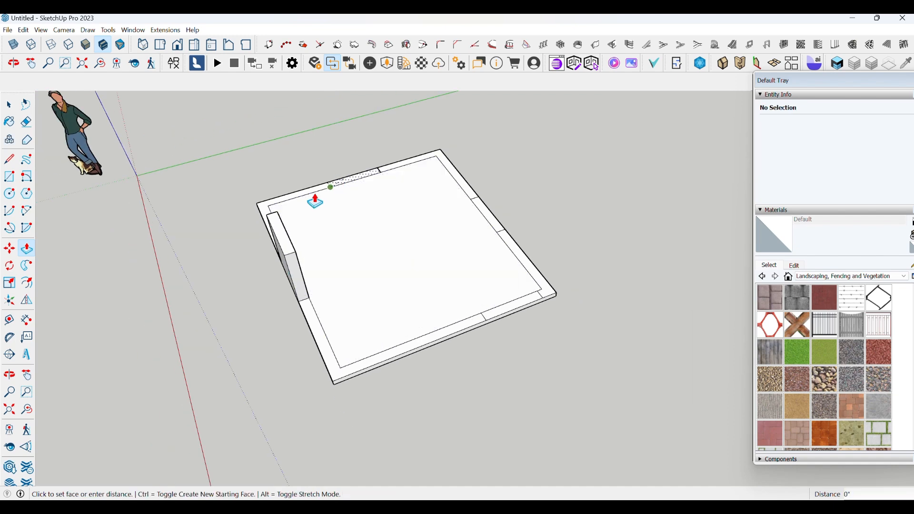
{"action": "double_click", "coordinate": [344, 186]}
{"action": "left_click", "coordinate": [483, 216]}
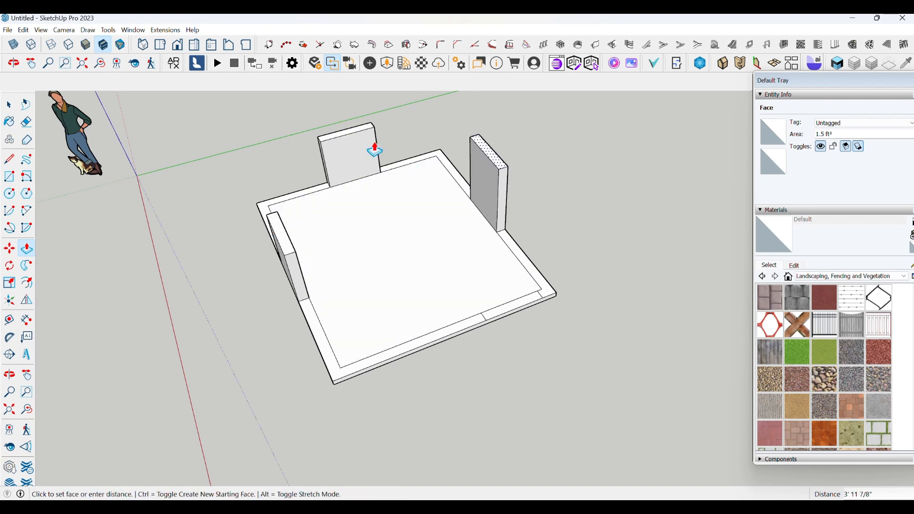
{"action": "left_click", "coordinate": [327, 139]}
{"action": "scroll", "coordinate": [344, 227], "scroll_direction": "down", "scroll_amount": 2}
{"action": "middle_click_drag", "start_coordinate": [343, 227], "coordinate": [612, 135]}
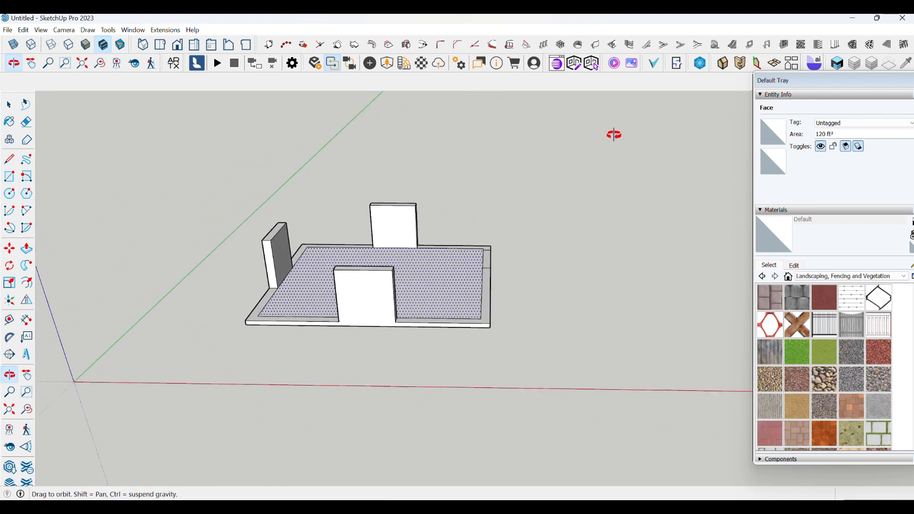
{"action": "scroll", "coordinate": [161, 341], "scroll_direction": "up", "scroll_amount": 2}
{"action": "scroll", "coordinate": [315, 296], "scroll_direction": "up", "scroll_amount": 2}
{"action": "left_click", "coordinate": [296, 305]}
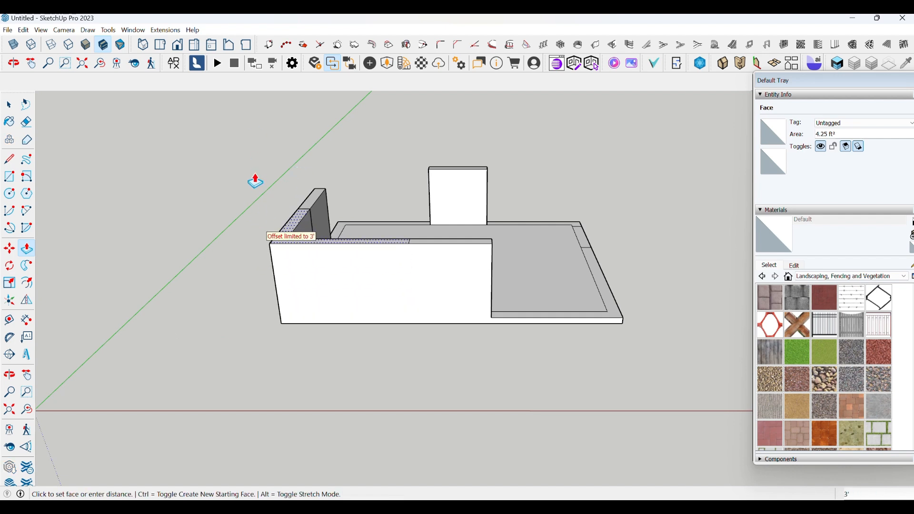
{"action": "left_click", "coordinate": [247, 282]}
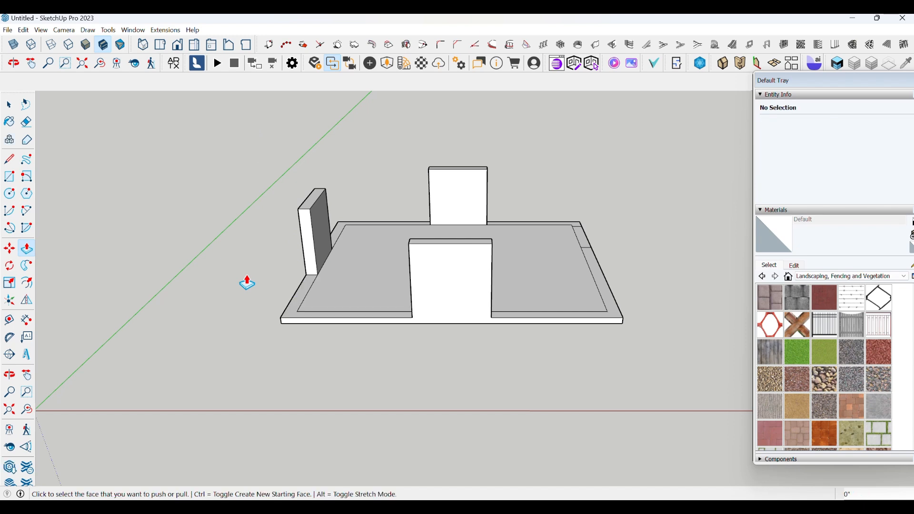
Step: Raise the remaining 3' wide rectangle near the corner by 7' with Push/Pull
{"action": "middle_click_drag", "start_coordinate": [376, 306], "coordinate": [317, 275]}
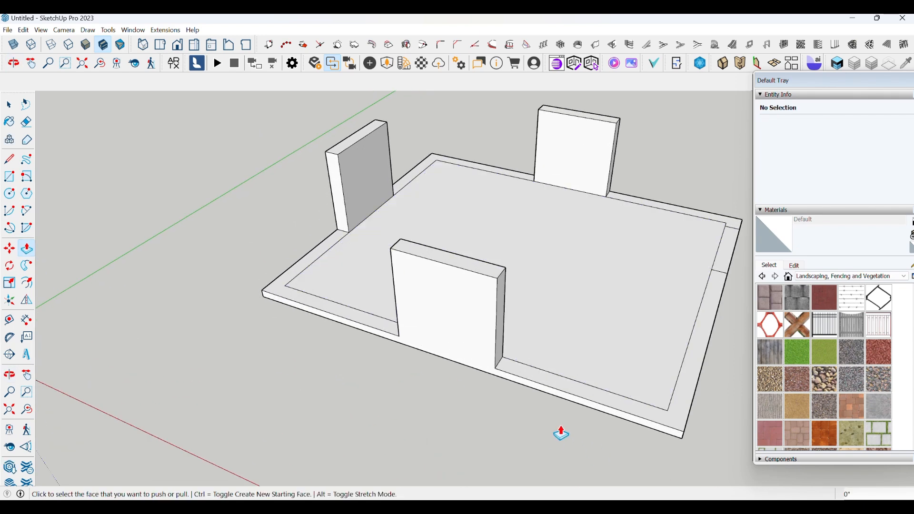
{"action": "scroll", "coordinate": [566, 419], "scroll_direction": "down", "scroll_amount": 2}
{"action": "scroll", "coordinate": [509, 402], "scroll_direction": "down", "scroll_amount": 2}
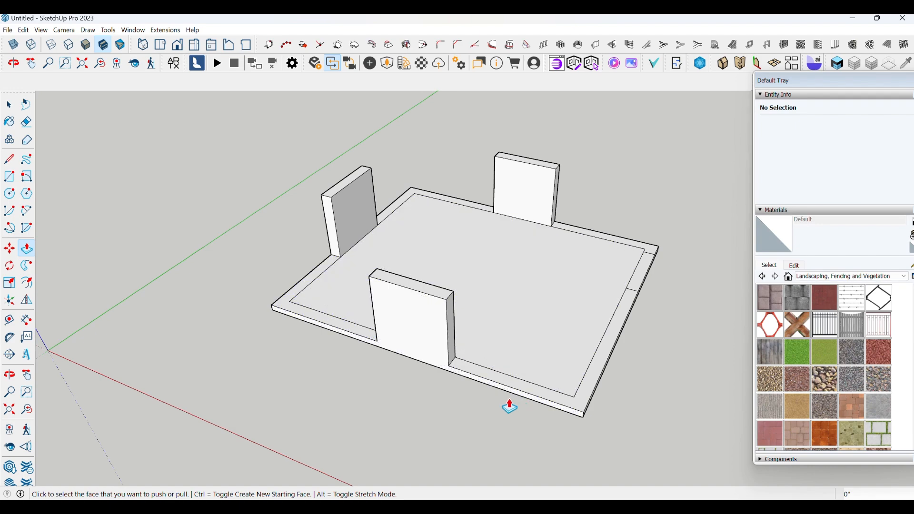
{"action": "middle_click_drag", "start_coordinate": [509, 402], "coordinate": [394, 271]}
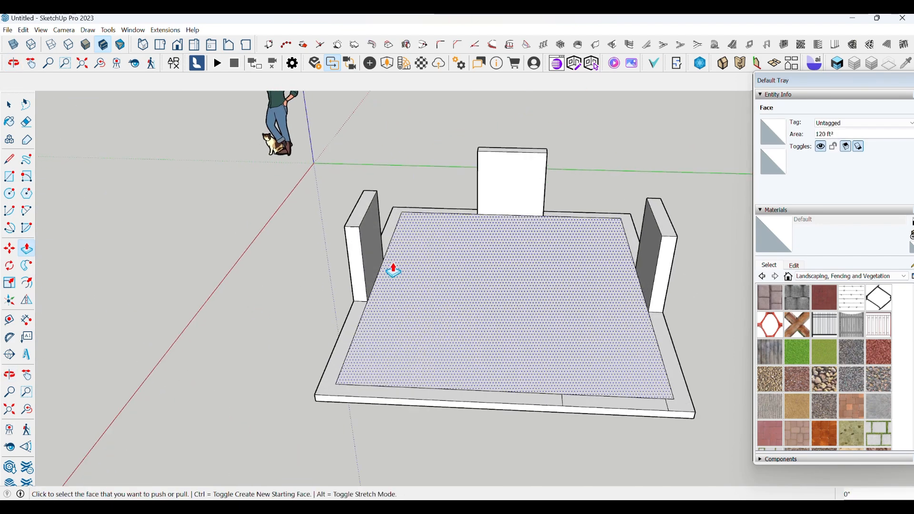
{"action": "scroll", "coordinate": [403, 299], "scroll_direction": "down", "scroll_amount": 2}
{"action": "scroll", "coordinate": [556, 388], "scroll_direction": "up", "scroll_amount": 2}
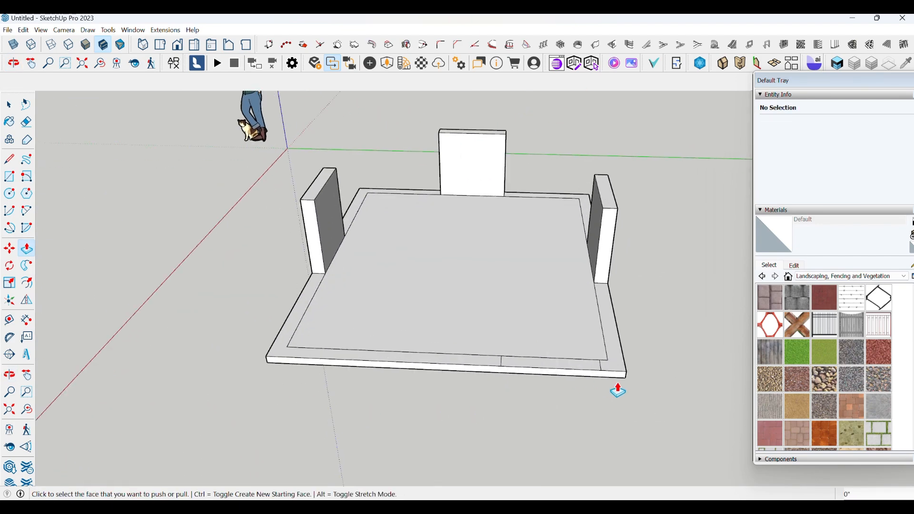
{"action": "middle_click_drag", "start_coordinate": [619, 388], "coordinate": [505, 407]}
{"action": "left_click", "coordinate": [505, 395]}
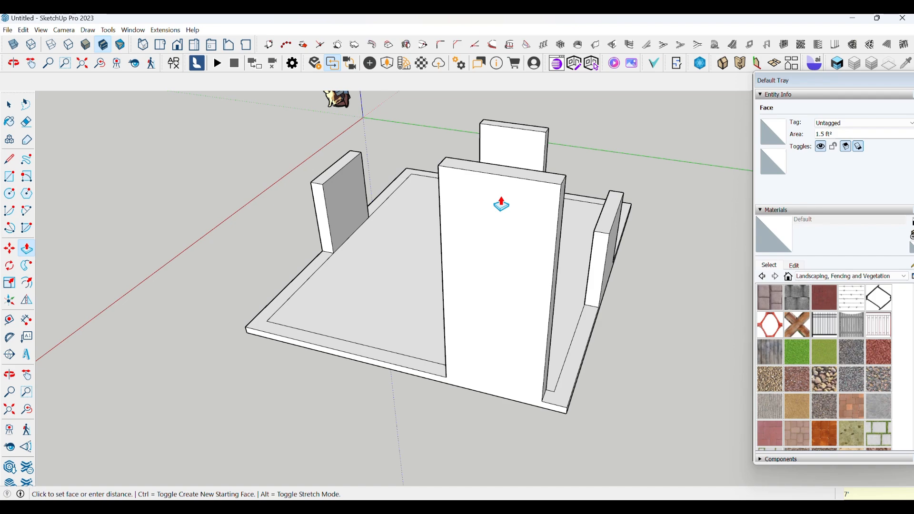
{"action": "left_click", "coordinate": [496, 204]}
Step: Try to raise the L-shaped border section on the longer side of the 7' block, and undo it
{"action": "middle_click_drag", "start_coordinate": [487, 253], "coordinate": [500, 354]}
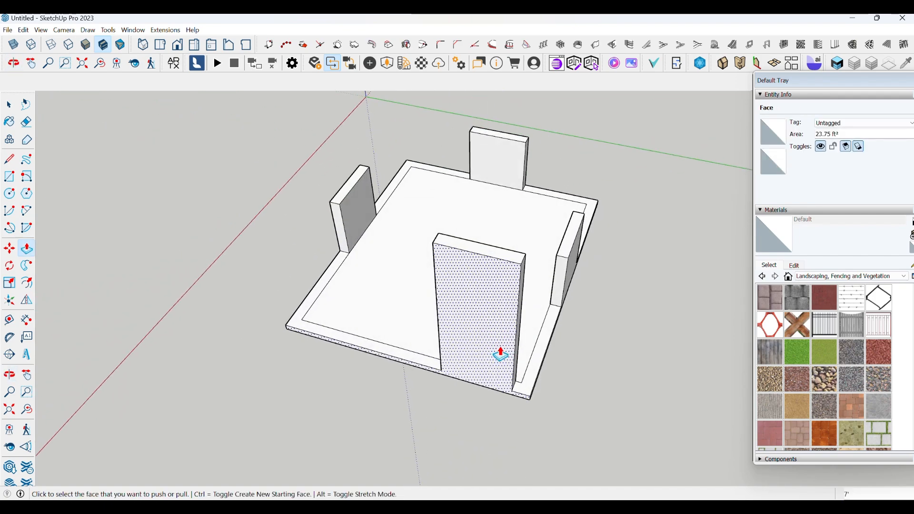
{"action": "scroll", "coordinate": [301, 313], "scroll_direction": "up", "scroll_amount": 2}
{"action": "scroll", "coordinate": [324, 316], "scroll_direction": "down", "scroll_amount": 5}
{"action": "scroll", "coordinate": [577, 271], "scroll_direction": "up", "scroll_amount": 4}
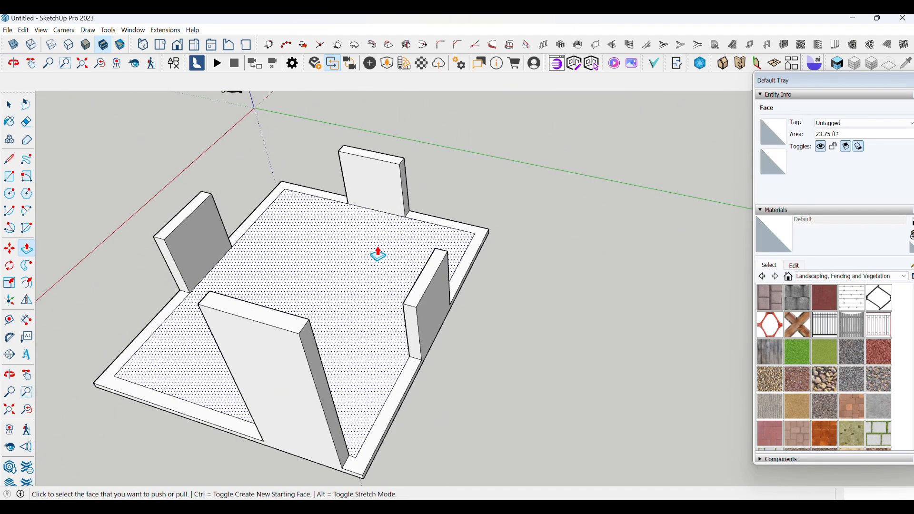
{"action": "scroll", "coordinate": [522, 196], "scroll_direction": "down", "scroll_amount": 4}
{"action": "scroll", "coordinate": [262, 313], "scroll_direction": "up", "scroll_amount": 3}
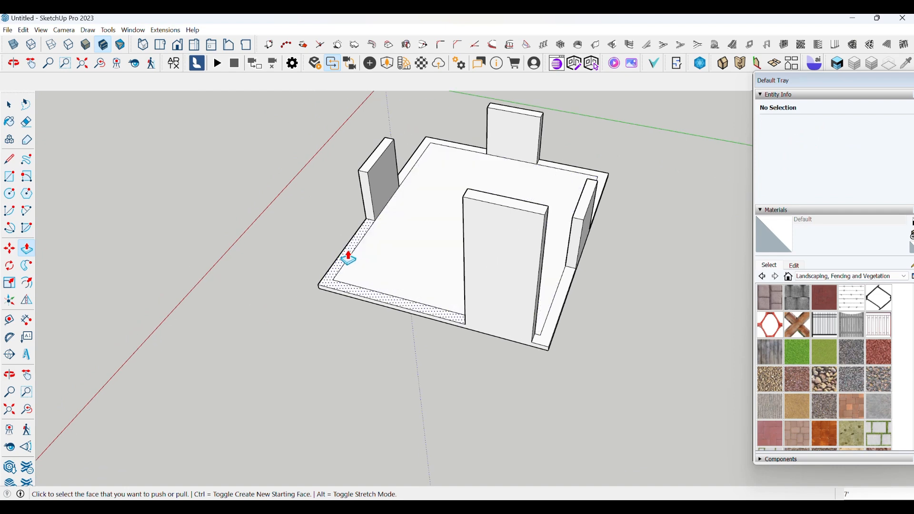
{"action": "scroll", "coordinate": [515, 314], "scroll_direction": "down", "scroll_amount": 2}
{"action": "middle_click_drag", "start_coordinate": [461, 292], "coordinate": [495, 269]}
{"action": "left_click", "coordinate": [380, 312]}
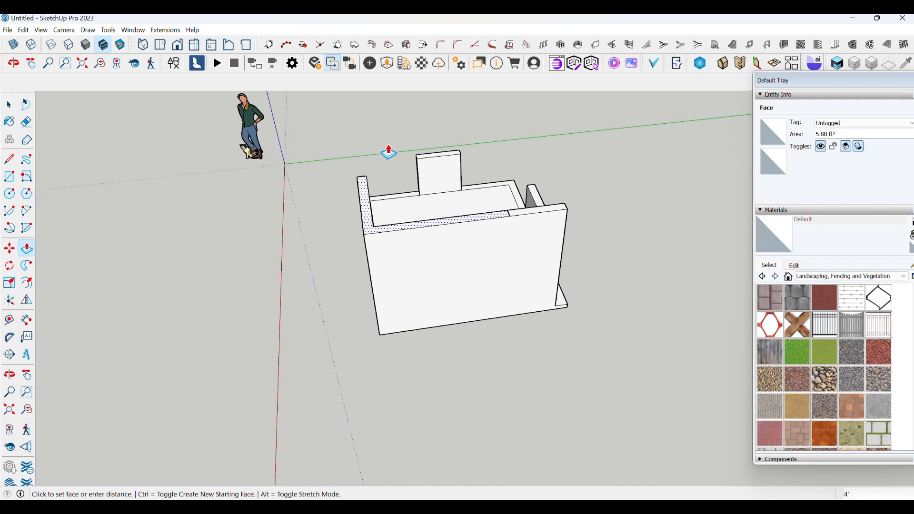
{"action": "left_click", "coordinate": [389, 152]}
{"action": "middle_click_drag", "start_coordinate": [223, 303], "coordinate": [445, 363]}
{"action": "key", "text": "ctrl+z"}
Step: Raise the short-armed corner border section level with the adjacent 7' block and stack a new 3' section on top of it
{"action": "middle_click_drag", "start_coordinate": [502, 388], "coordinate": [520, 354]}
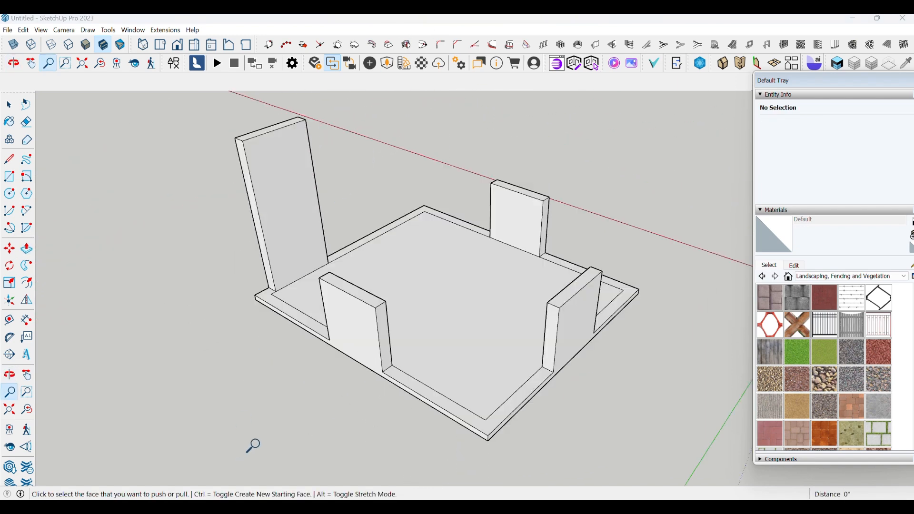
{"action": "middle_click_drag", "start_coordinate": [253, 446], "coordinate": [339, 437]}
{"action": "left_click", "coordinate": [31, 249]}
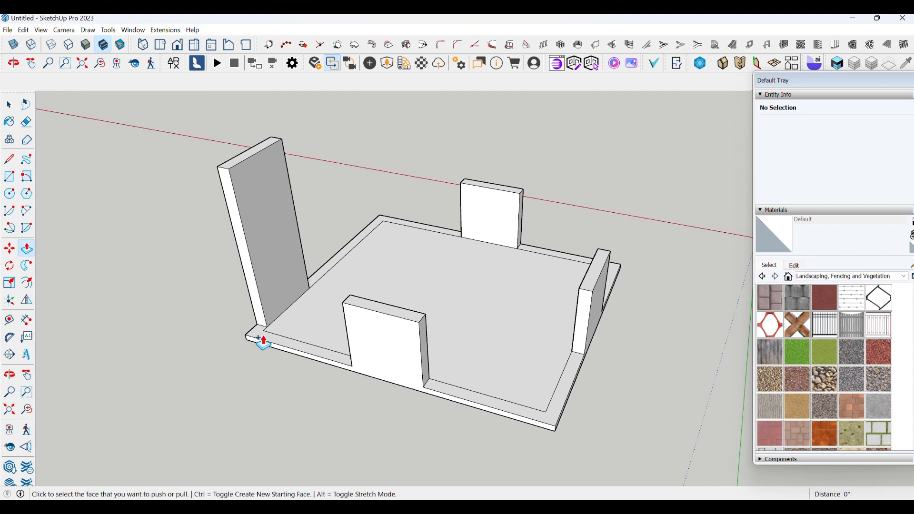
{"action": "left_click", "coordinate": [256, 339]}
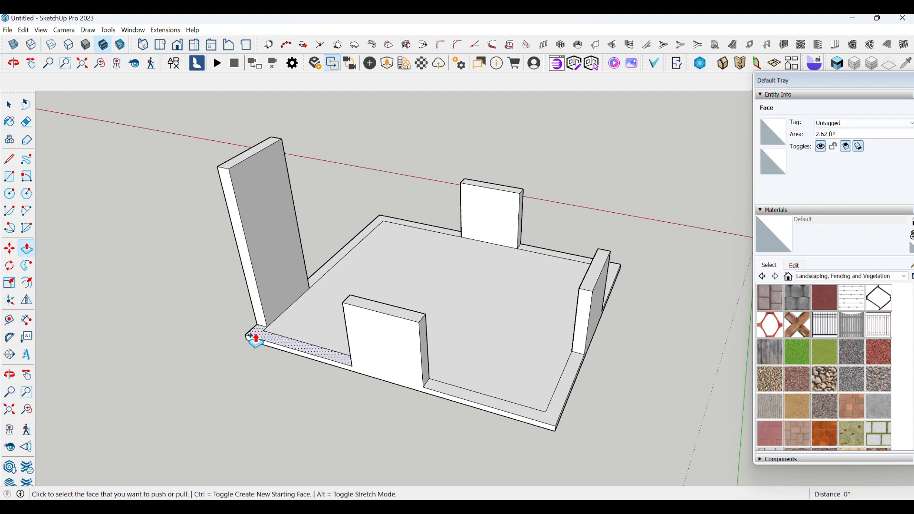
{"action": "left_click", "coordinate": [227, 175]}
{"action": "left_click", "coordinate": [213, 176]}
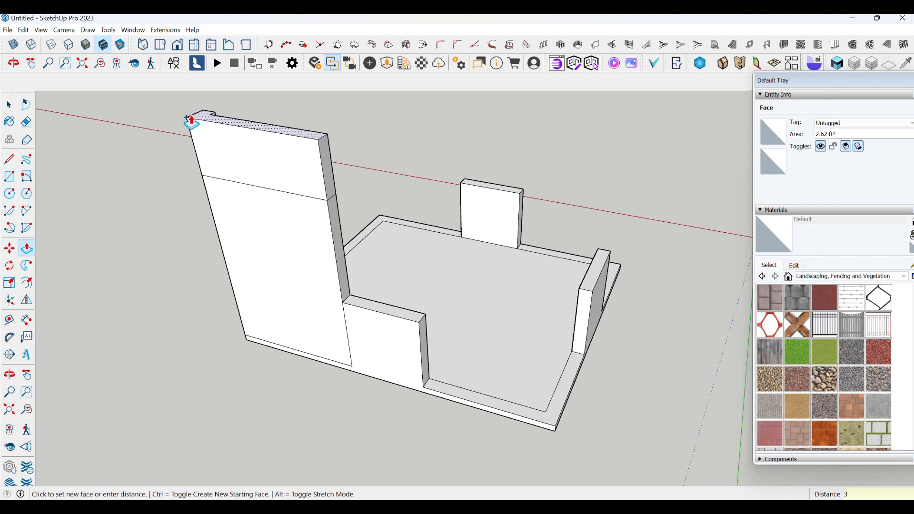
{"action": "left_click", "coordinate": [197, 124]}
Step: Raise the far corner section across the opening from the tall corner by 3', and extend it another 7' to match that corner
{"action": "scroll", "coordinate": [205, 133], "scroll_direction": "down", "scroll_amount": 3}
{"action": "middle_click_drag", "start_coordinate": [191, 310], "coordinate": [823, 225]}
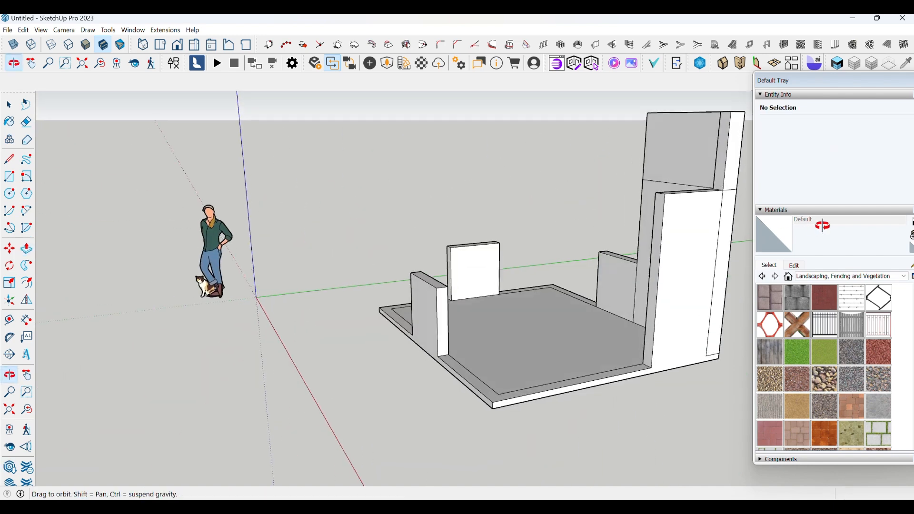
{"action": "scroll", "coordinate": [581, 230], "scroll_direction": "down", "scroll_amount": 3}
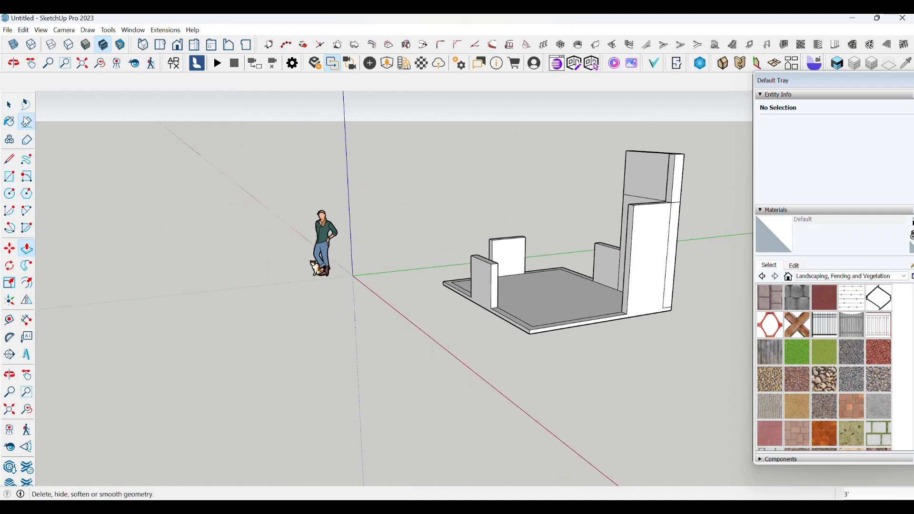
{"action": "left_click", "coordinate": [27, 121]}
{"action": "middle_click_drag", "start_coordinate": [483, 242], "coordinate": [522, 188]}
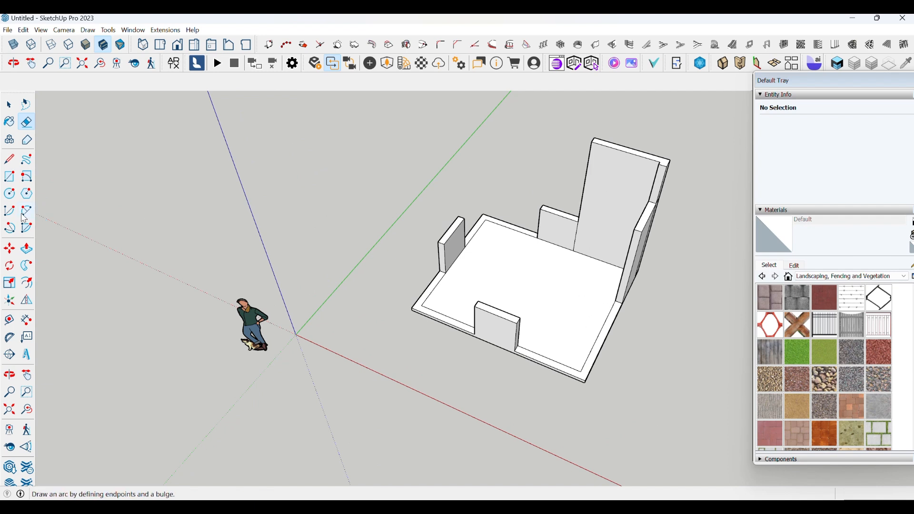
{"action": "left_click", "coordinate": [25, 248]}
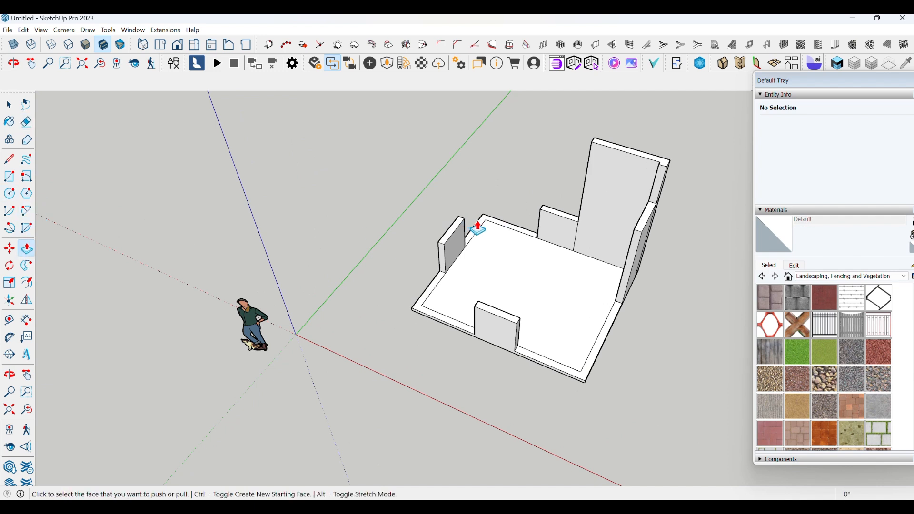
{"action": "left_click", "coordinate": [478, 228]}
{"action": "left_click", "coordinate": [609, 147]}
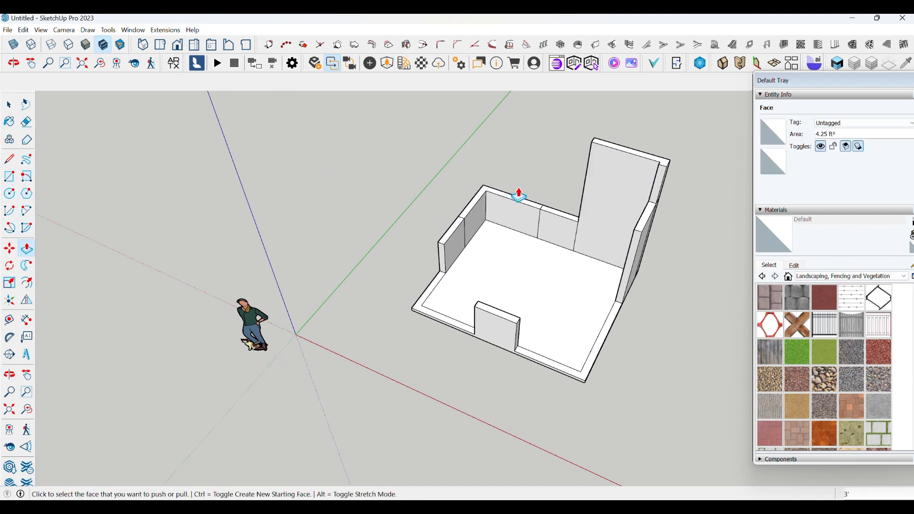
{"action": "left_click", "coordinate": [514, 197]}
{"action": "left_click", "coordinate": [613, 151]}
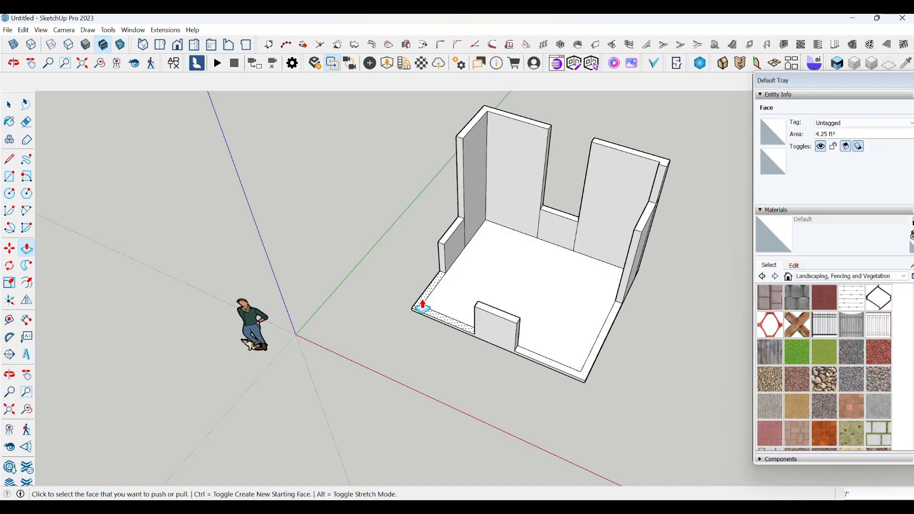
Step: Raise the corner border section nearest the origin by 3', and extend it a further 9' 6 1/8"
{"action": "left_click", "coordinate": [429, 297]}
{"action": "left_click", "coordinate": [602, 153]}
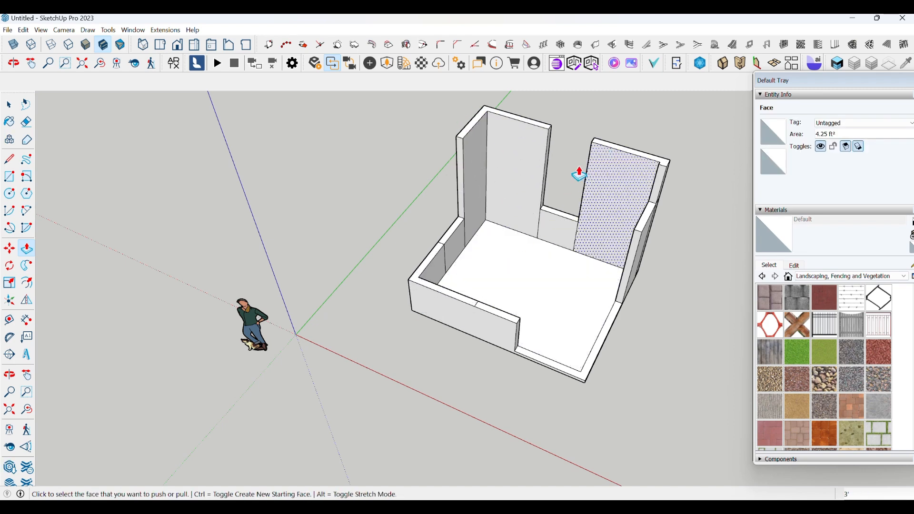
{"action": "left_click", "coordinate": [433, 258]}
{"action": "left_click", "coordinate": [466, 143]}
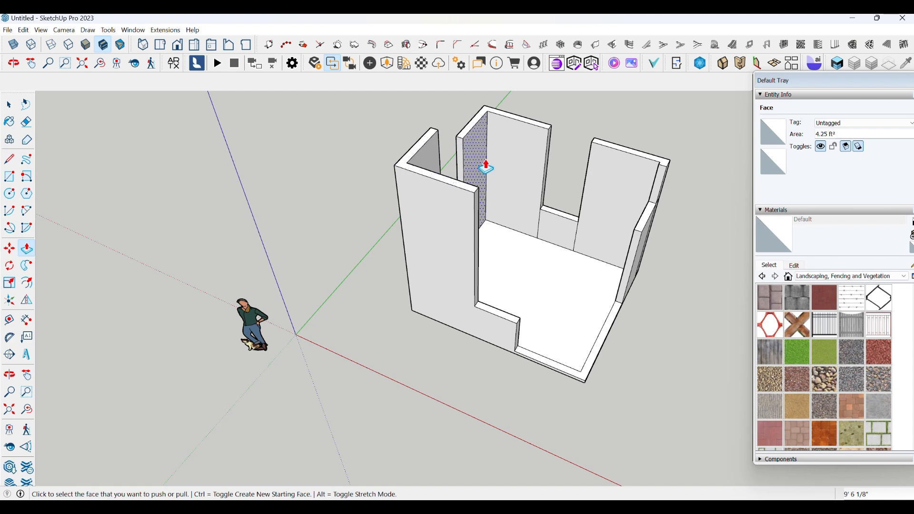
Step: Lower the top of the corner wall nearest the origin by 7/8" and a further 2' 5 1/4"
{"action": "mouse_move", "coordinate": [485, 163]}
{"action": "middle_mouse_down"}
{"action": "mouse_move", "coordinate": [340, 240]}
{"action": "mouse_move", "coordinate": [469, 163]}
{"action": "middle_mouse_up"}
{"action": "middle_click_drag", "start_coordinate": [516, 129], "coordinate": [496, 204]}
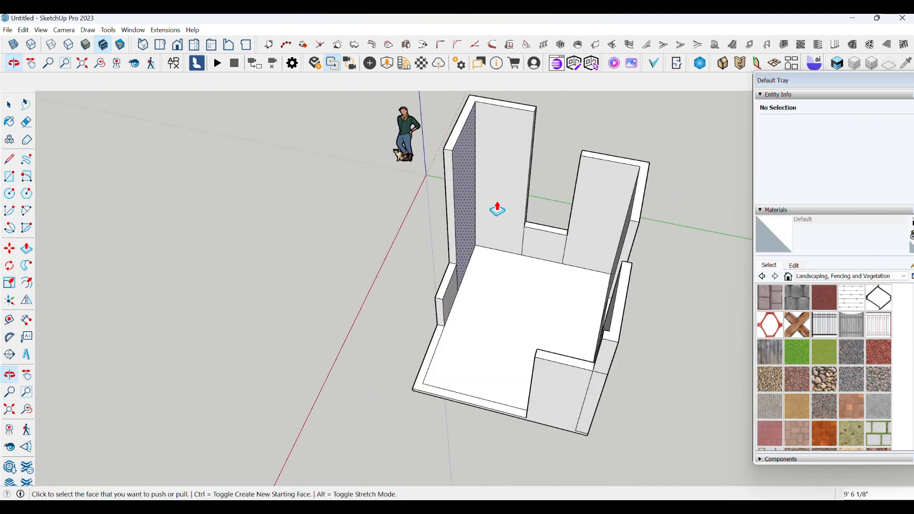
{"action": "left_click", "coordinate": [526, 110]}
{"action": "left_click", "coordinate": [526, 112]}
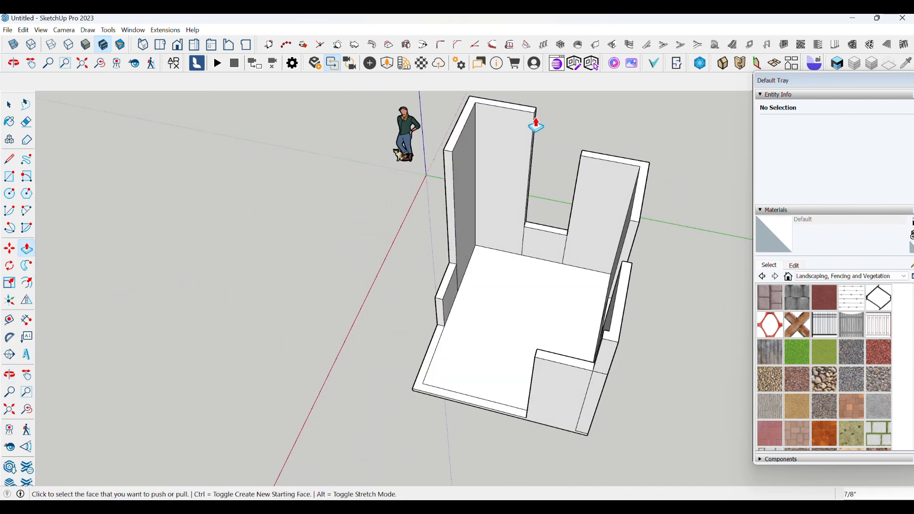
{"action": "left_click", "coordinate": [526, 116]}
{"action": "left_click", "coordinate": [532, 232]}
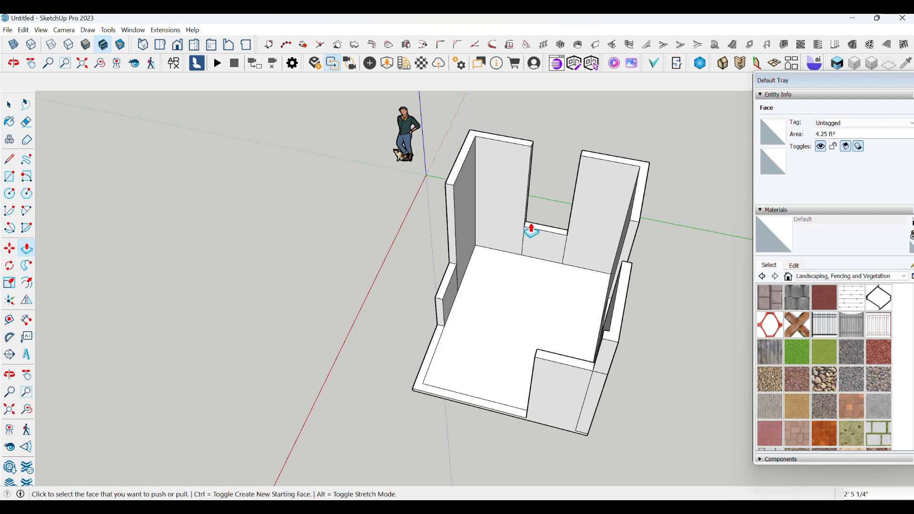
Step: Raise the last flat corner section by 3', and extend it another 4' level with the door-width block
{"action": "left_click", "coordinate": [436, 347]}
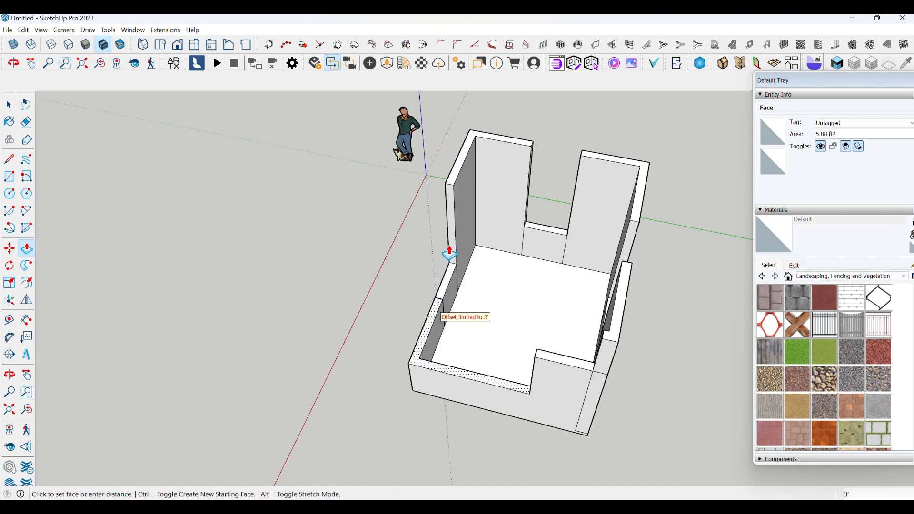
{"action": "left_click", "coordinate": [450, 185]}
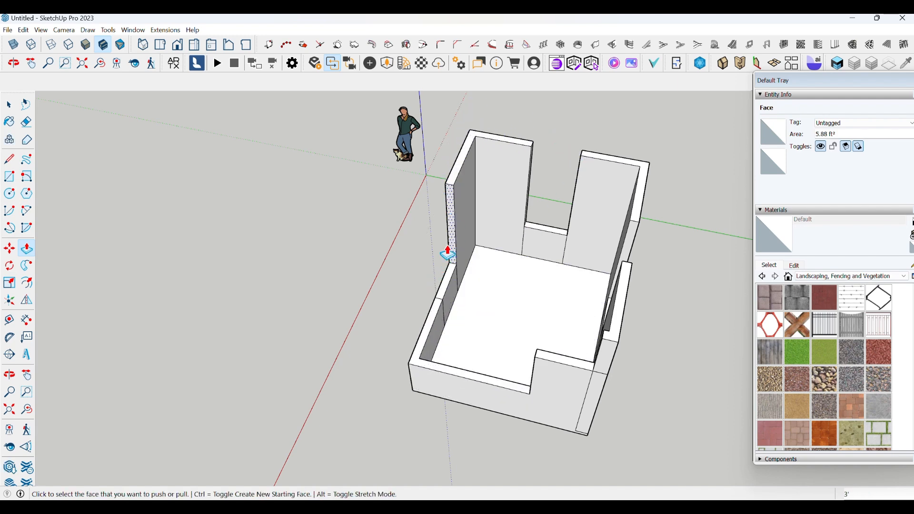
{"action": "left_click", "coordinate": [427, 320]}
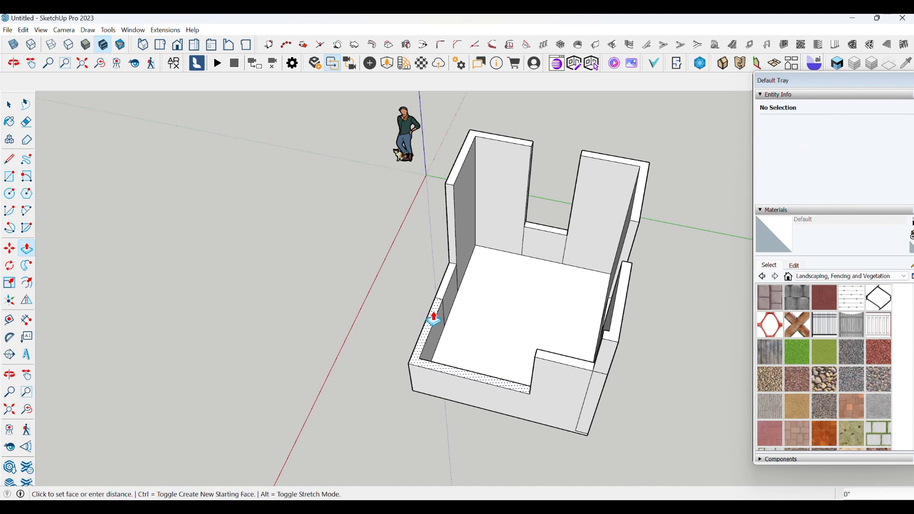
{"action": "left_click", "coordinate": [456, 188]}
{"action": "middle_click_drag", "start_coordinate": [430, 270], "coordinate": [367, 292]}
{"action": "scroll", "coordinate": [419, 252], "scroll_direction": "up", "scroll_amount": 2}
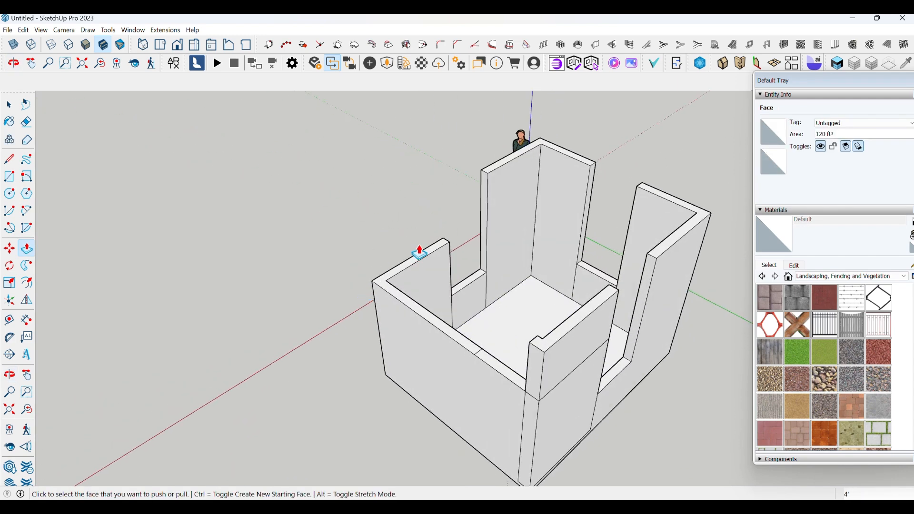
Step: Raise the last L-shaped corner section by 3', level with the tall corner
{"action": "left_click", "coordinate": [420, 252]}
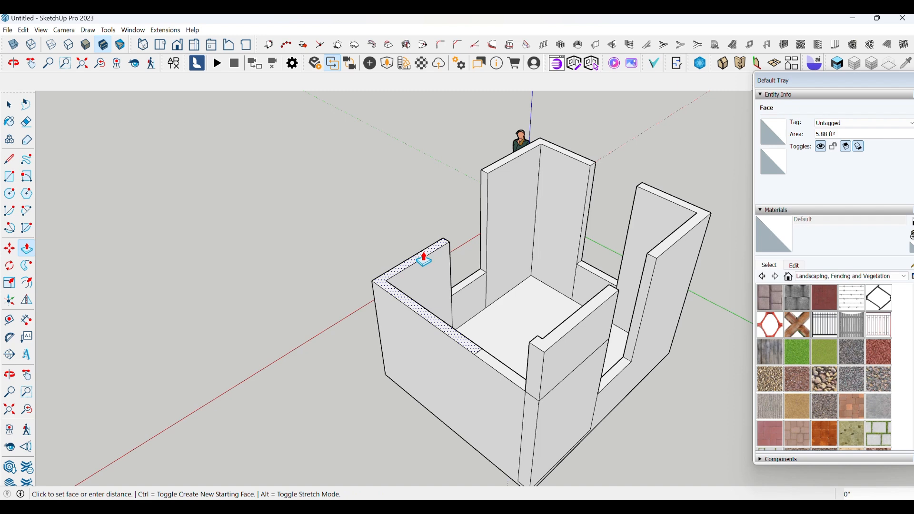
{"action": "left_click", "coordinate": [487, 181]}
{"action": "middle_click_drag", "start_coordinate": [298, 285], "coordinate": [523, 328]}
{"action": "scroll", "coordinate": [473, 324], "scroll_direction": "up", "scroll_amount": 2}
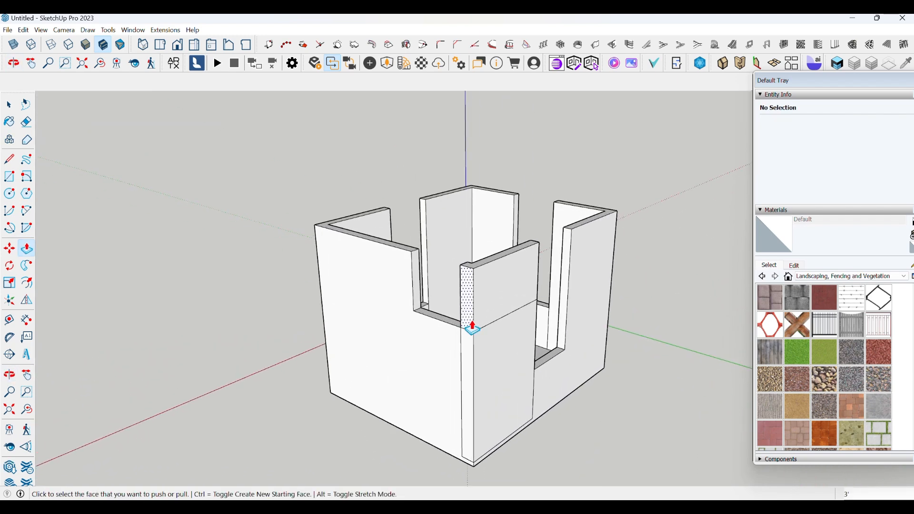
Step: Examine the raised wall sections, window sills and remaining openings from all sides of the room
{"action": "scroll", "coordinate": [473, 327], "scroll_direction": "down", "scroll_amount": 2}
{"action": "middle_click_drag", "start_coordinate": [451, 253], "coordinate": [449, 388]}
{"action": "scroll", "coordinate": [467, 353], "scroll_direction": "up", "scroll_amount": 2}
{"action": "scroll", "coordinate": [176, 232], "scroll_direction": "down", "scroll_amount": 2}
{"action": "scroll", "coordinate": [394, 358], "scroll_direction": "up", "scroll_amount": 2}
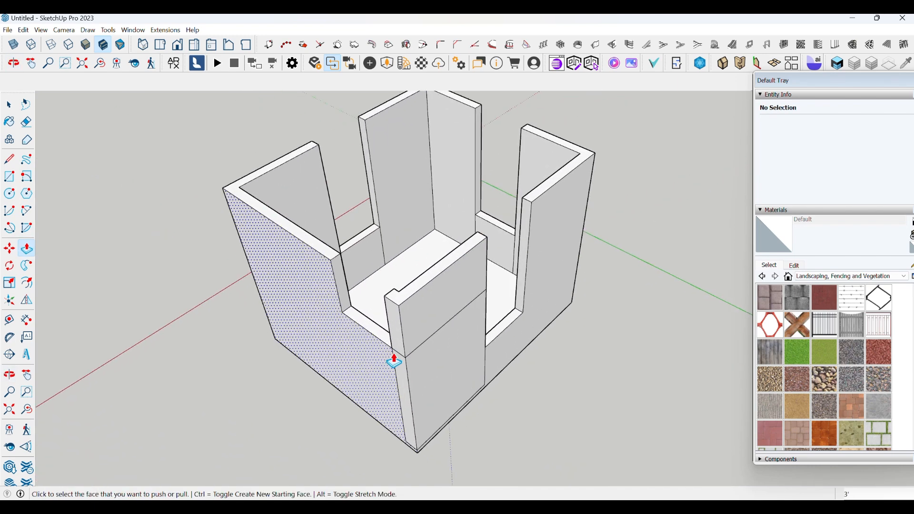
{"action": "middle_click_drag", "start_coordinate": [506, 389], "coordinate": [466, 410]}
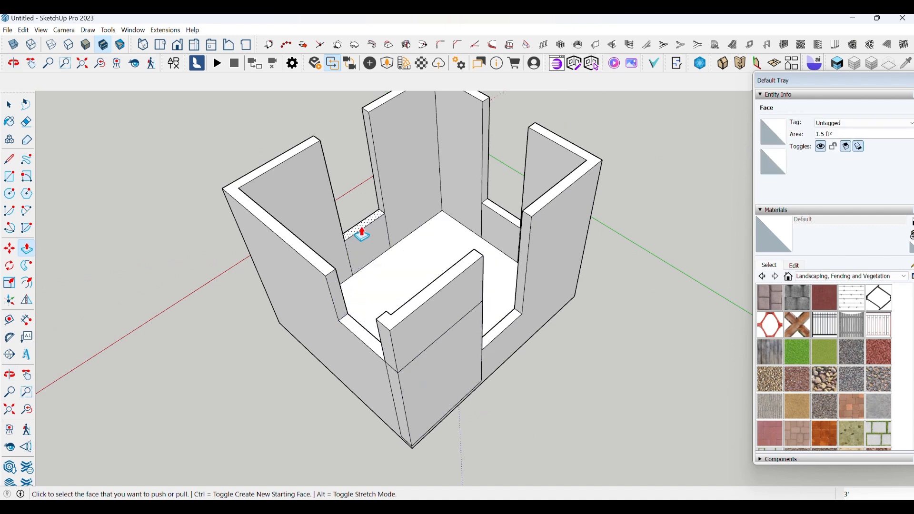
{"action": "middle_click_drag", "start_coordinate": [490, 210], "coordinate": [545, 279]}
{"action": "scroll", "coordinate": [386, 287], "scroll_direction": "up", "scroll_amount": 4}
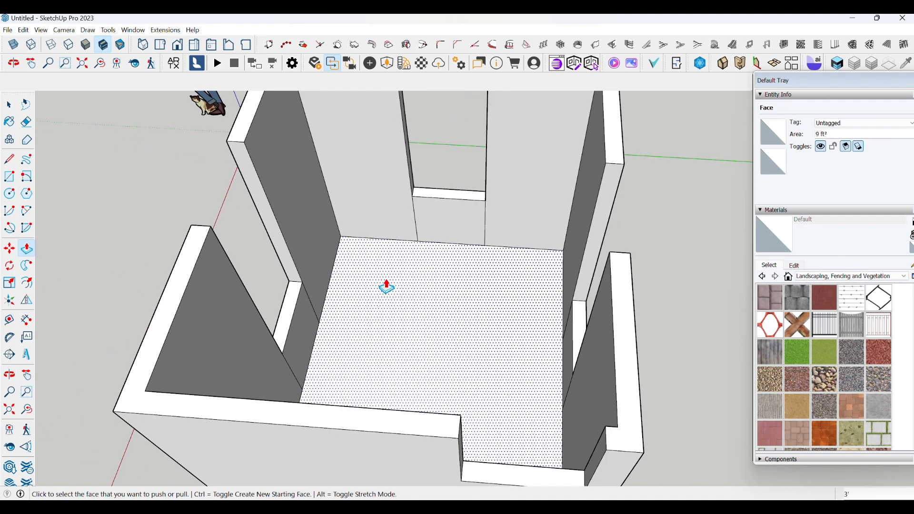
{"action": "scroll", "coordinate": [386, 287], "scroll_direction": "down", "scroll_amount": 5}
{"action": "middle_click_drag", "start_coordinate": [300, 267], "coordinate": [362, 347]}
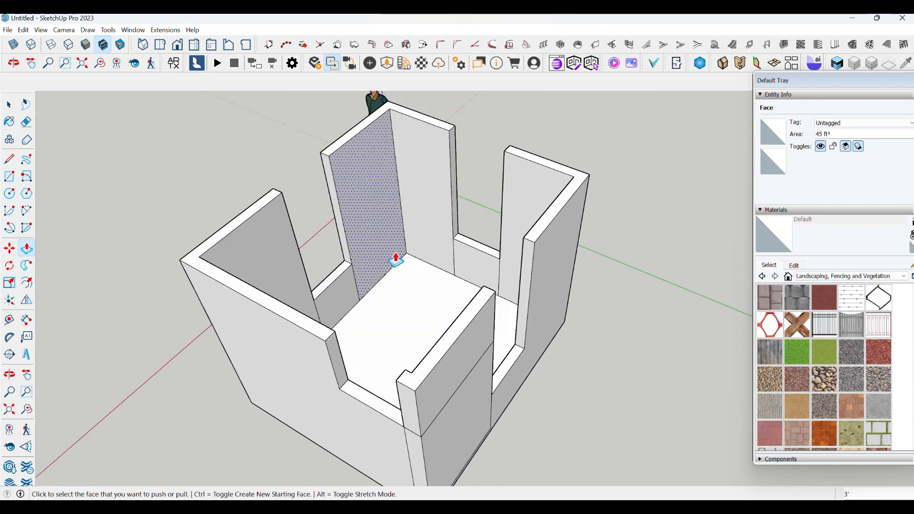
{"action": "scroll", "coordinate": [255, 249], "scroll_direction": "down", "scroll_amount": 5}
{"action": "middle_click_drag", "start_coordinate": [255, 249], "coordinate": [657, 265]}
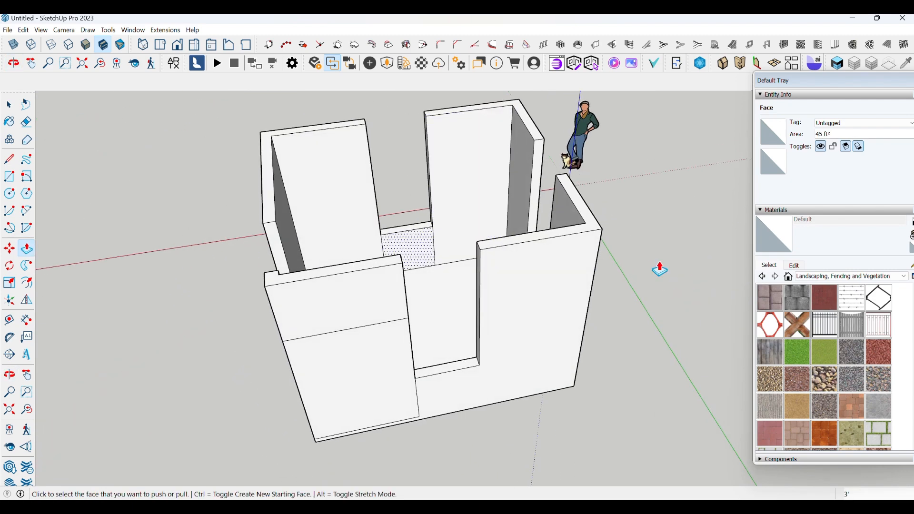
Step: Place a construction guide 4' above the sill of the window opening in the far long wall
{"action": "left_click", "coordinate": [10, 323]}
{"action": "scroll", "coordinate": [369, 202], "scroll_direction": "up", "scroll_amount": 10}
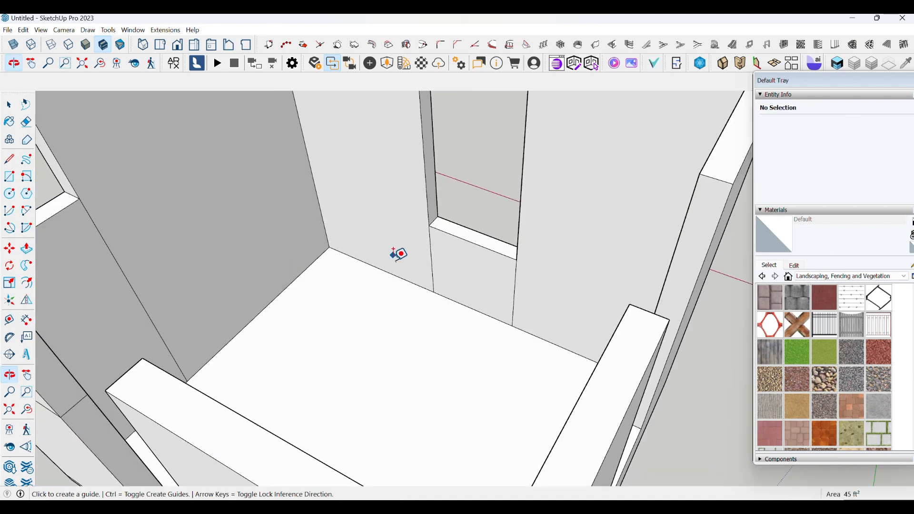
{"action": "scroll", "coordinate": [427, 229], "scroll_direction": "up", "scroll_amount": 3}
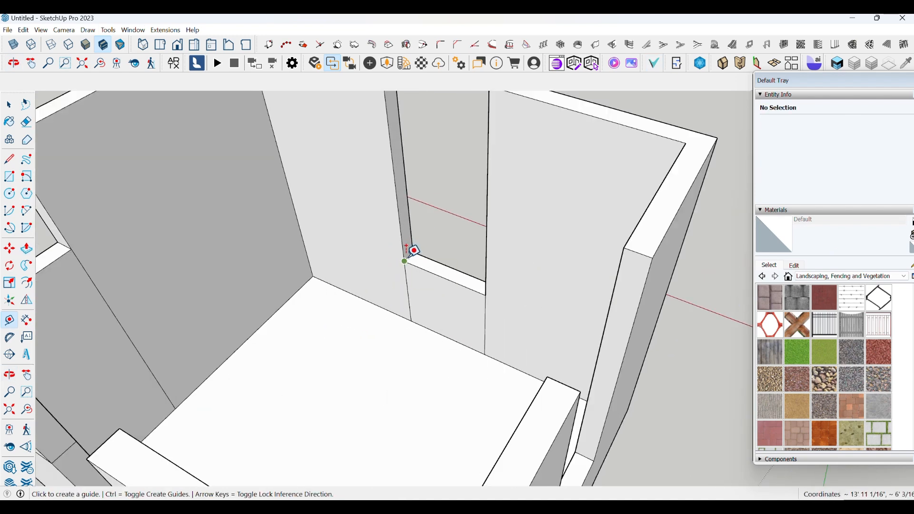
{"action": "scroll", "coordinate": [416, 246], "scroll_direction": "up", "scroll_amount": 3}
{"action": "left_click", "coordinate": [411, 255]}
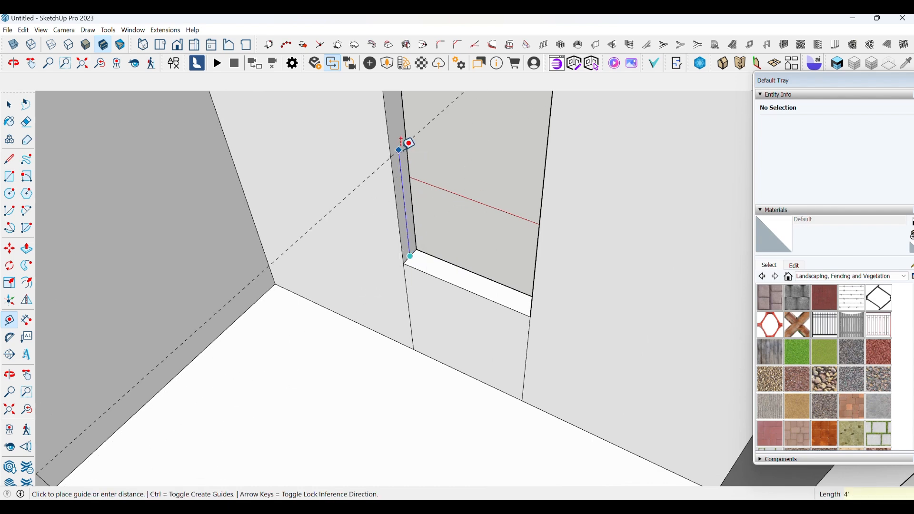
{"action": "left_click", "coordinate": [409, 144]}
Step: Place another guide 4' above the sill of the window opening in the adjacent short wall
{"action": "scroll", "coordinate": [367, 123], "scroll_direction": "down", "scroll_amount": 6}
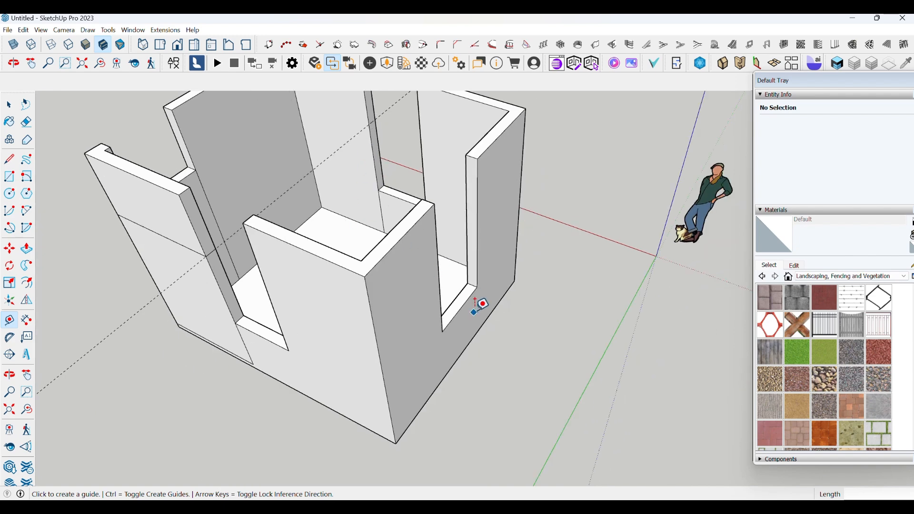
{"action": "scroll", "coordinate": [476, 291], "scroll_direction": "up", "scroll_amount": 2}
{"action": "left_click", "coordinate": [471, 280]}
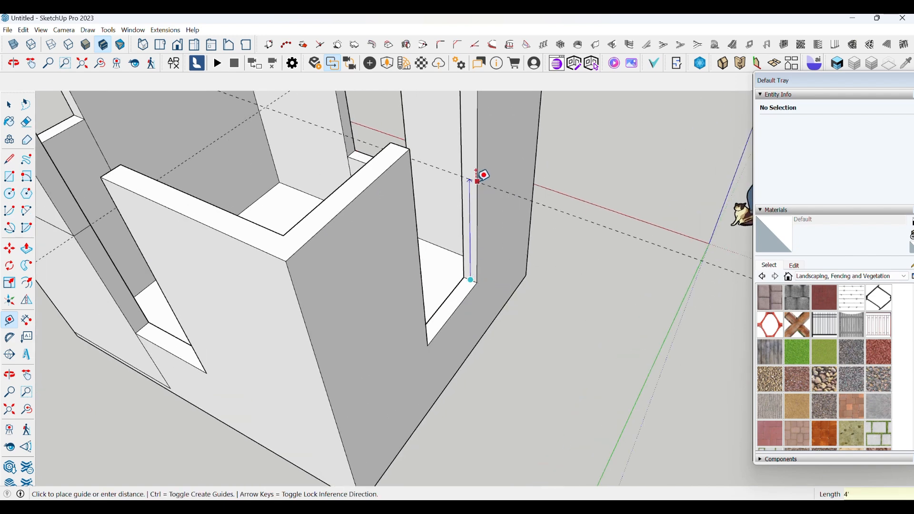
{"action": "left_click", "coordinate": [478, 180]}
{"action": "scroll", "coordinate": [505, 191], "scroll_direction": "down", "scroll_amount": 5}
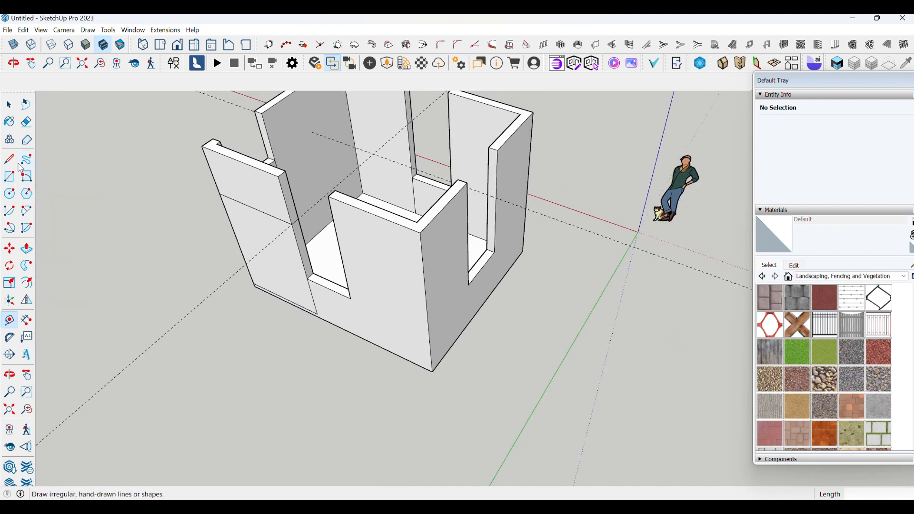
Step: Draw 6" lines across the window jambs where the guides meet them, marking the window head height
{"action": "left_click", "coordinate": [9, 158]}
{"action": "scroll", "coordinate": [428, 114], "scroll_direction": "up", "scroll_amount": 5}
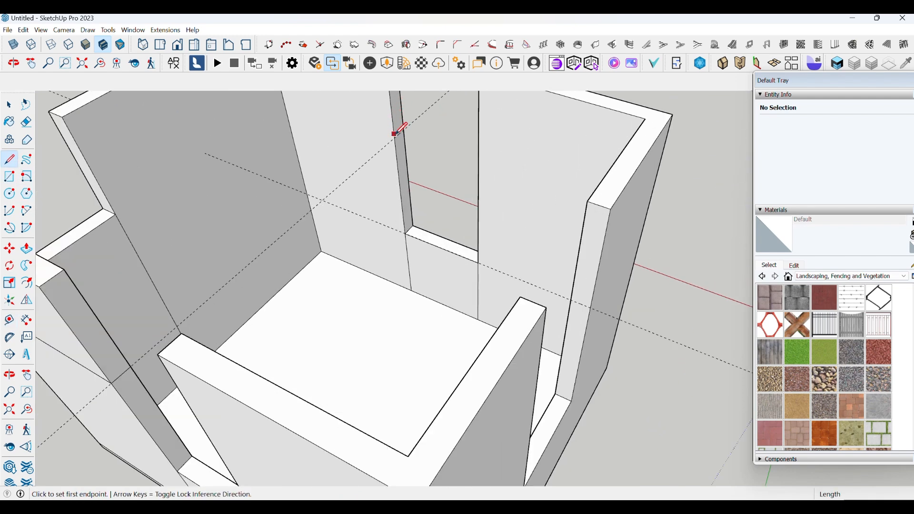
{"action": "left_click", "coordinate": [395, 138]}
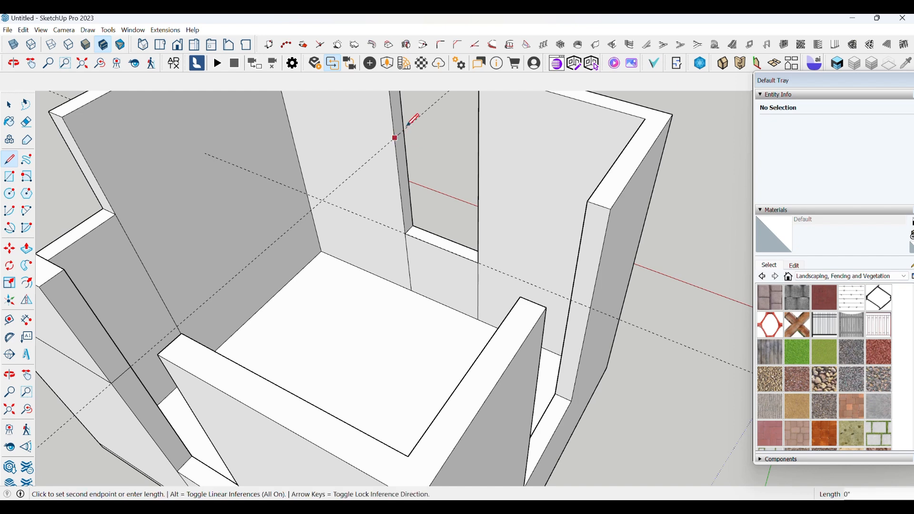
{"action": "key", "text": "Escape"}
{"action": "scroll", "coordinate": [398, 136], "scroll_direction": "down", "scroll_amount": 5}
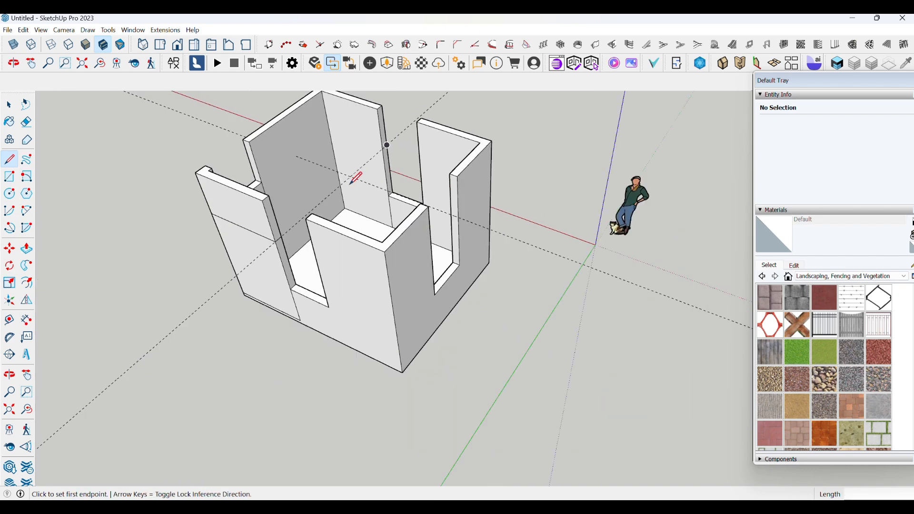
{"action": "scroll", "coordinate": [283, 236], "scroll_direction": "up", "scroll_amount": 6}
{"action": "scroll", "coordinate": [286, 259], "scroll_direction": "down", "scroll_amount": 6}
{"action": "scroll", "coordinate": [546, 214], "scroll_direction": "up", "scroll_amount": 6}
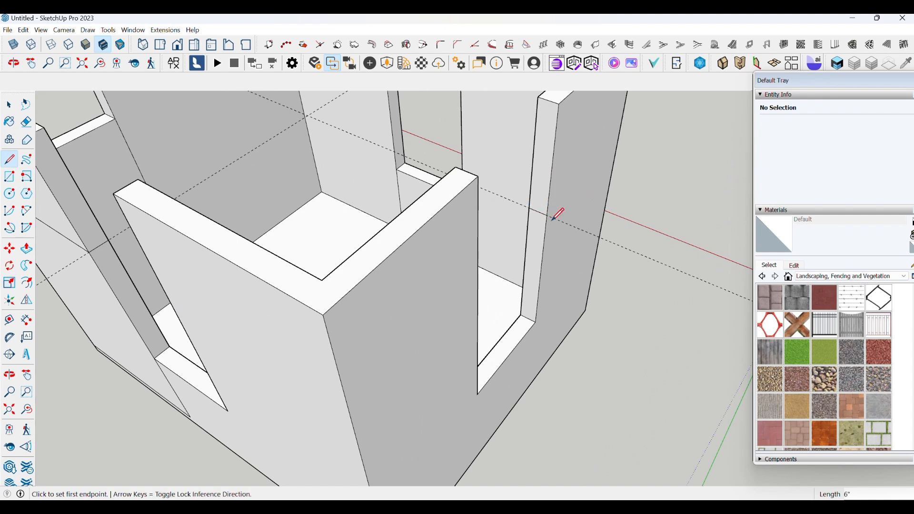
{"action": "scroll", "coordinate": [567, 233], "scroll_direction": "down", "scroll_amount": 5}
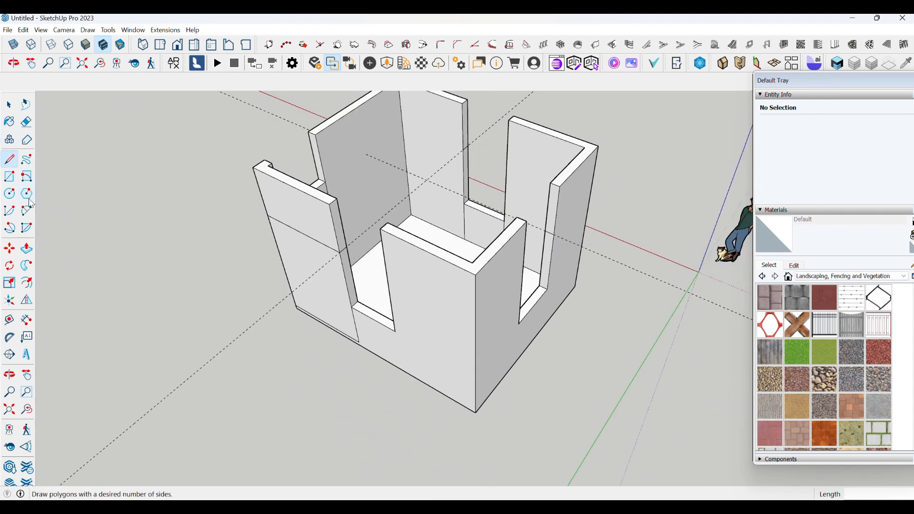
Step: Push the upper jamb faces 3' across the three window openings to close the walls above the windows
{"action": "left_click", "coordinate": [467, 122]}
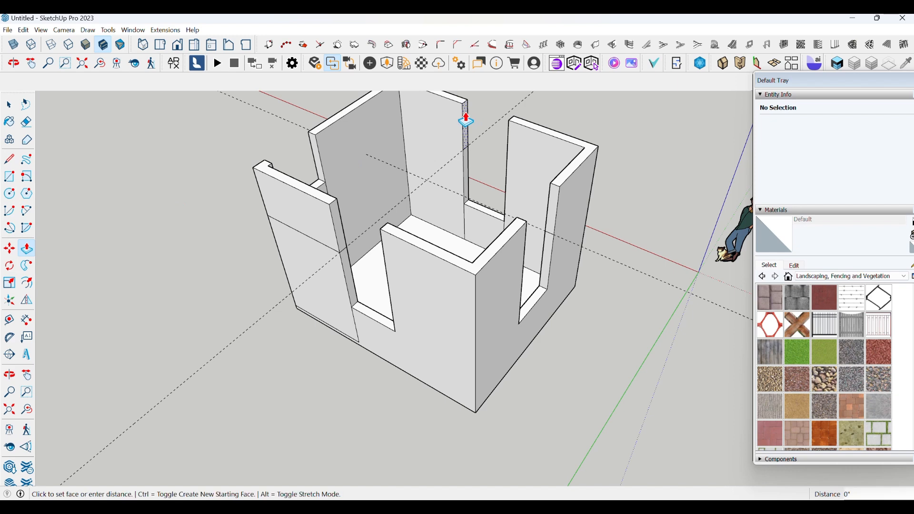
{"action": "left_click", "coordinate": [510, 127]}
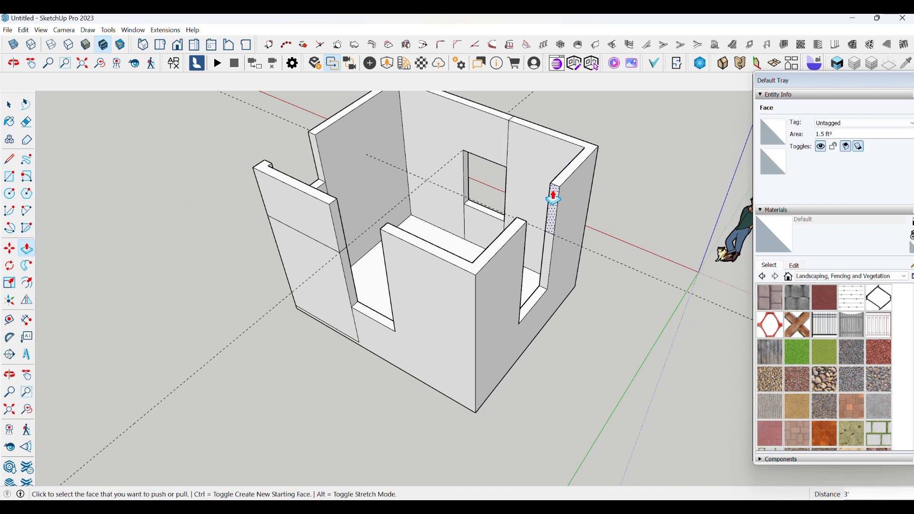
{"action": "left_click", "coordinate": [549, 195]}
{"action": "left_click", "coordinate": [528, 223]}
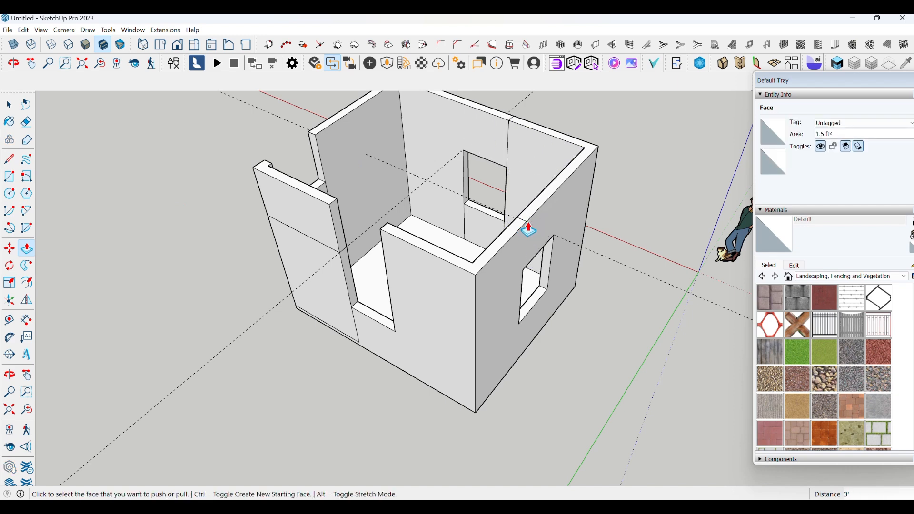
{"action": "scroll", "coordinate": [343, 233], "scroll_direction": "up", "scroll_amount": 2}
{"action": "left_click", "coordinate": [333, 220]}
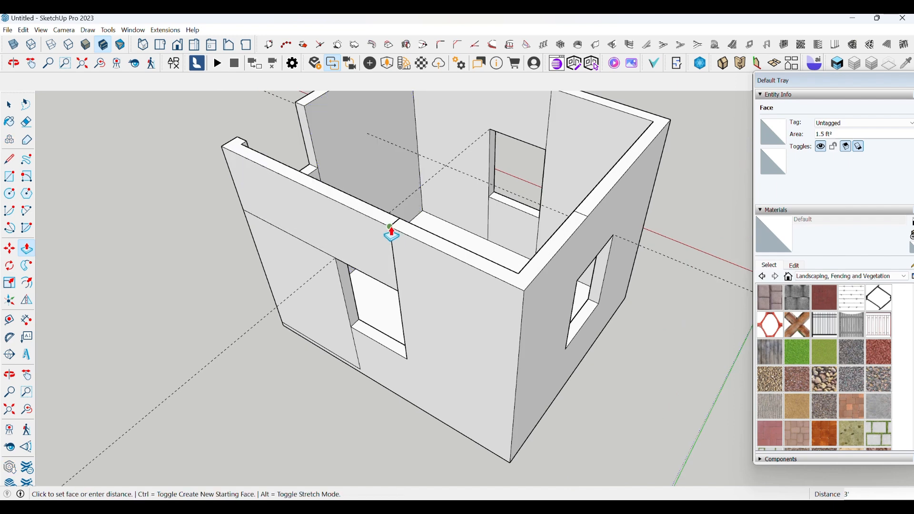
{"action": "left_click", "coordinate": [392, 234]}
Step: Erase the guides and the leftover block seam lines beside and below the window on the outer long wall
{"action": "scroll", "coordinate": [381, 291], "scroll_direction": "down", "scroll_amount": 3}
{"action": "left_click", "coordinate": [27, 122]}
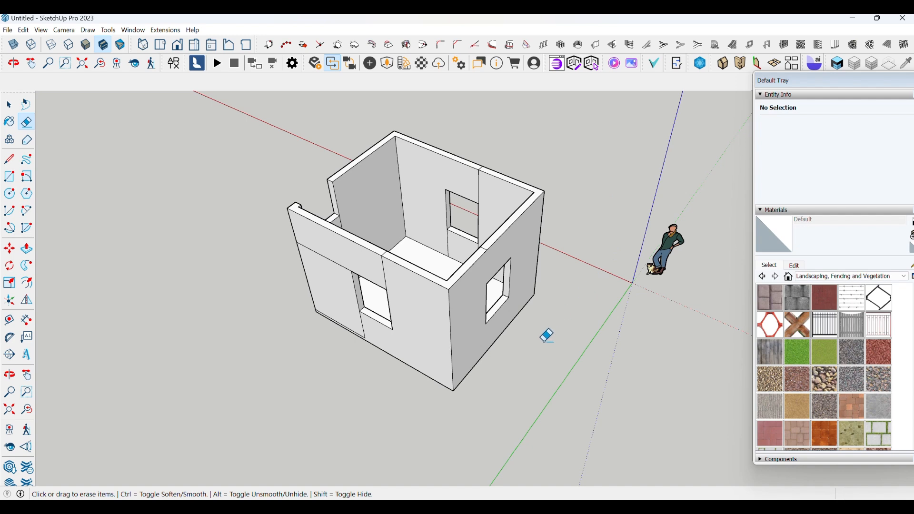
{"action": "middle_click_drag", "start_coordinate": [321, 342], "coordinate": [424, 299]}
{"action": "scroll", "coordinate": [382, 339], "scroll_direction": "up", "scroll_amount": 3}
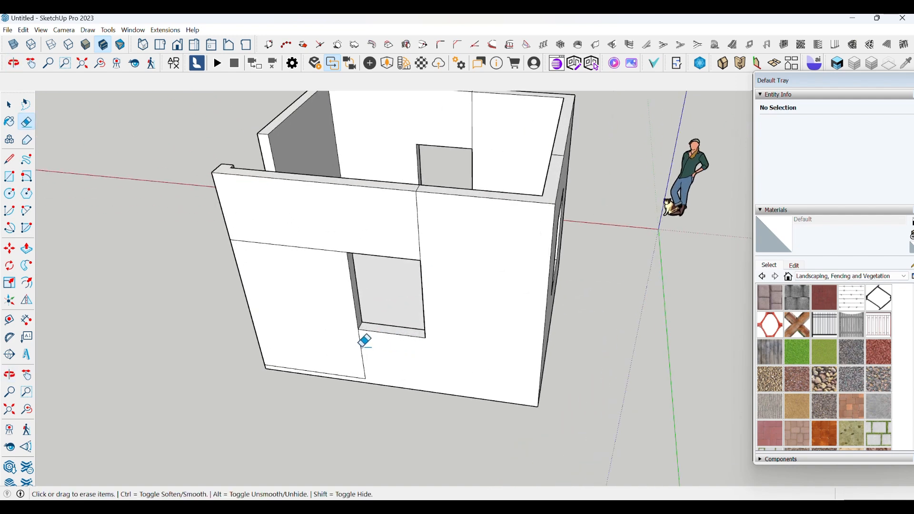
{"action": "mouse_move", "coordinate": [348, 354]}
{"action": "middle_mouse_down"}
{"action": "mouse_move", "coordinate": [466, 424]}
{"action": "mouse_move", "coordinate": [425, 395]}
{"action": "middle_mouse_up"}
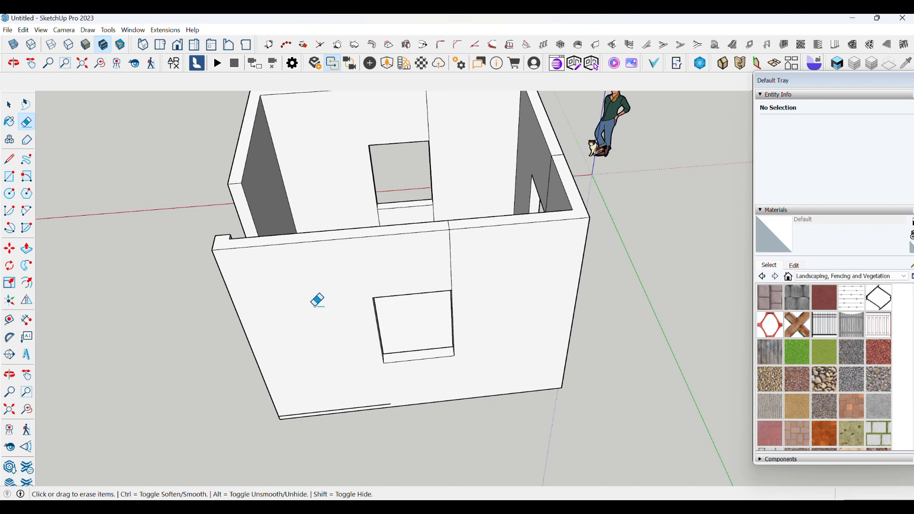
{"action": "scroll", "coordinate": [318, 301], "scroll_direction": "down", "scroll_amount": 5}
Step: Erase the leftover seam edges across the wall tops and above the window openings
{"action": "mouse_move", "coordinate": [318, 301]}
{"action": "middle_mouse_down"}
{"action": "mouse_move", "coordinate": [457, 400]}
{"action": "mouse_move", "coordinate": [434, 338]}
{"action": "mouse_move", "coordinate": [424, 350]}
{"action": "middle_mouse_up"}
{"action": "scroll", "coordinate": [424, 351], "scroll_direction": "up", "scroll_amount": 3}
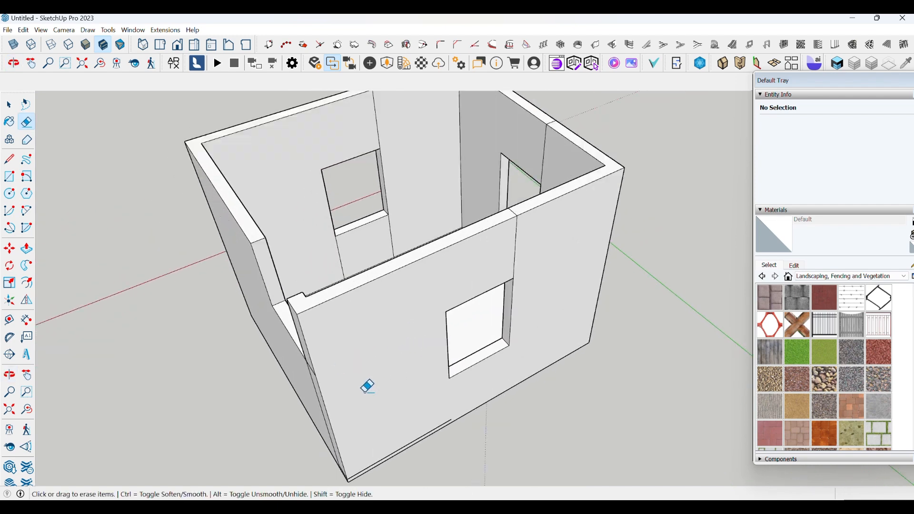
{"action": "scroll", "coordinate": [368, 387], "scroll_direction": "down", "scroll_amount": 4}
{"action": "middle_click_drag", "start_coordinate": [368, 386], "coordinate": [481, 363]}
{"action": "scroll", "coordinate": [404, 379], "scroll_direction": "up", "scroll_amount": 4}
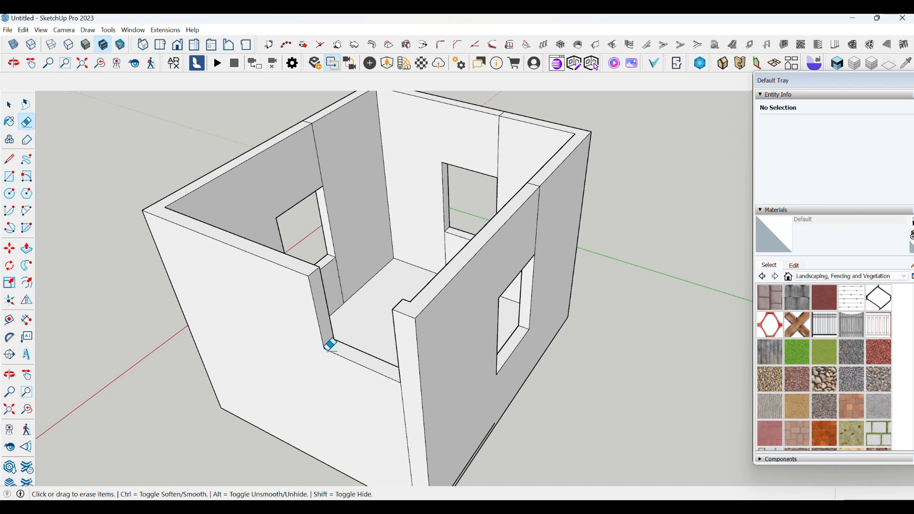
{"action": "scroll", "coordinate": [331, 345], "scroll_direction": "down", "scroll_amount": 2}
{"action": "scroll", "coordinate": [316, 175], "scroll_direction": "up", "scroll_amount": 2}
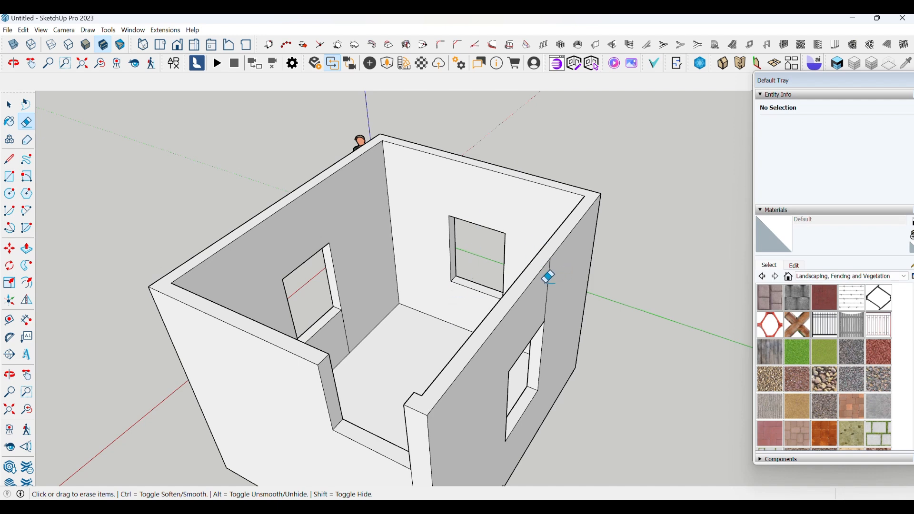
{"action": "middle_click_drag", "start_coordinate": [431, 309], "coordinate": [302, 311]}
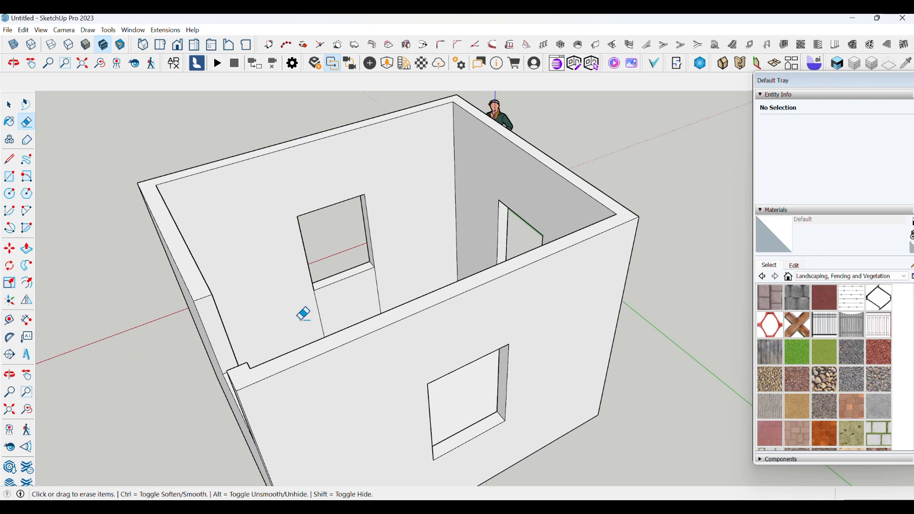
Step: Erase the leftover vertical edges below the windows and on the inner wall faces
{"action": "scroll", "coordinate": [301, 312], "scroll_direction": "up", "scroll_amount": 4}
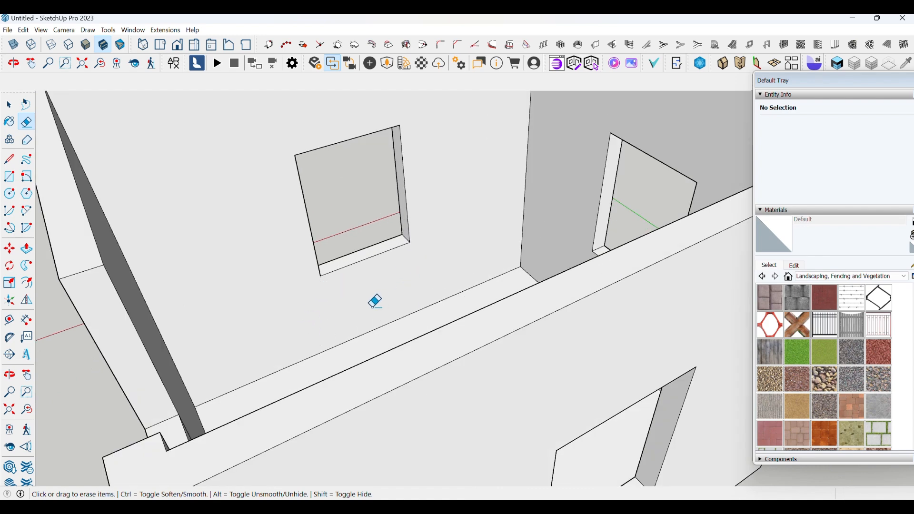
{"action": "scroll", "coordinate": [376, 301], "scroll_direction": "down", "scroll_amount": 5}
{"action": "middle_click_drag", "start_coordinate": [298, 267], "coordinate": [351, 259]}
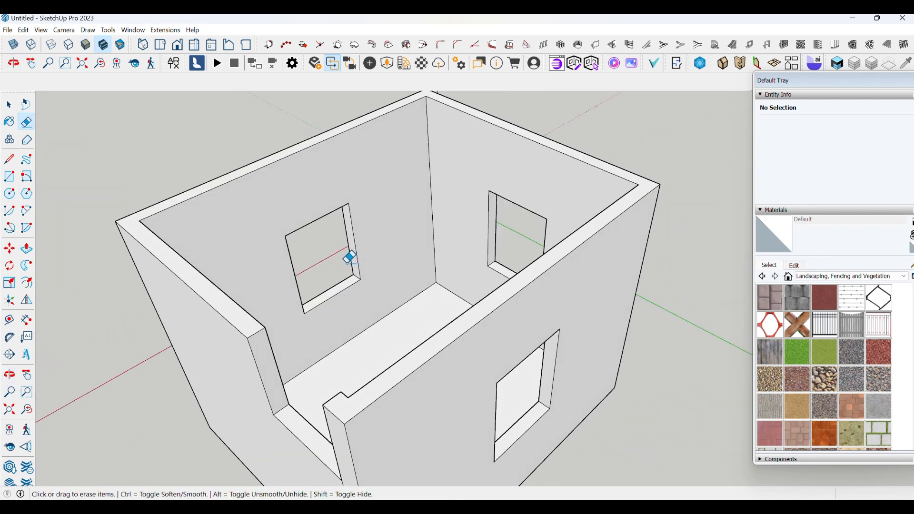
{"action": "middle_click_drag", "start_coordinate": [397, 207], "coordinate": [214, 249]}
{"action": "scroll", "coordinate": [247, 298], "scroll_direction": "up", "scroll_amount": 3}
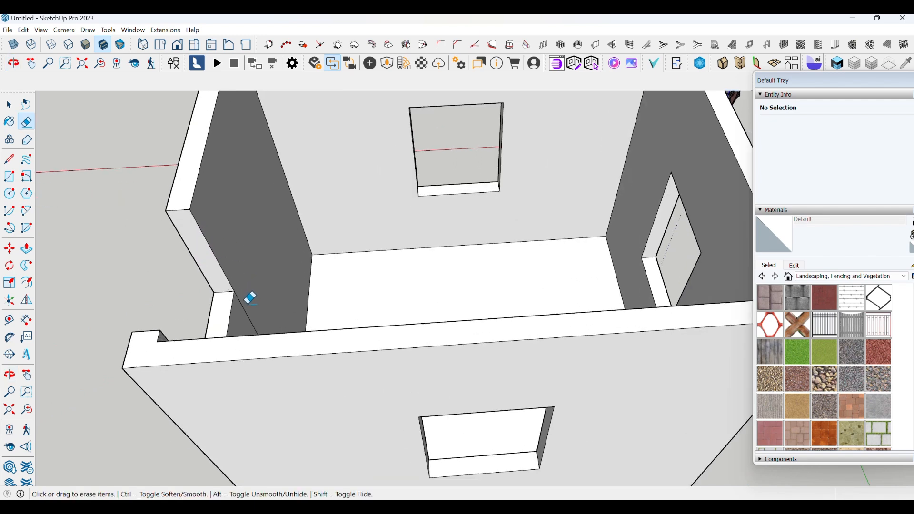
{"action": "middle_click_drag", "start_coordinate": [247, 298], "coordinate": [267, 276]}
{"action": "scroll", "coordinate": [447, 241], "scroll_direction": "down", "scroll_amount": 8}
{"action": "middle_click_drag", "start_coordinate": [392, 302], "coordinate": [426, 217]}
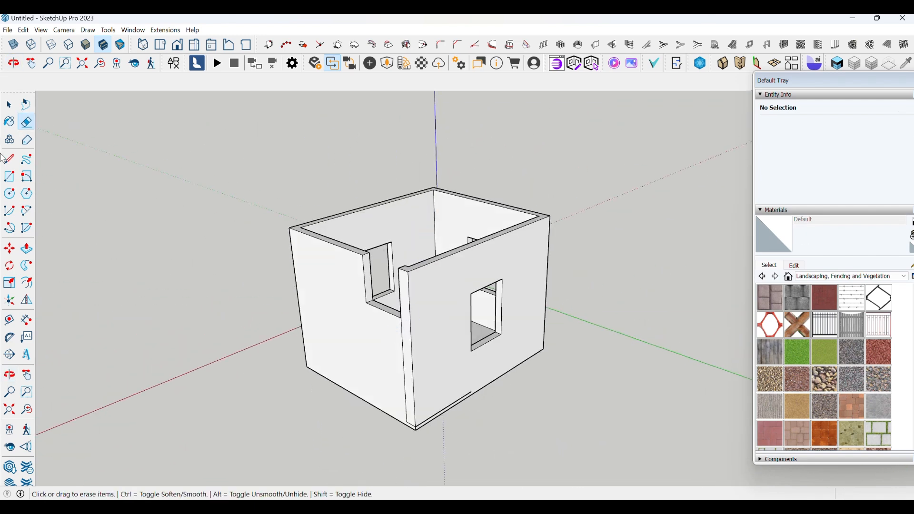
Step: Draw a vertical line from the lower corner of the notched opening down the outer wall to its base edge
{"action": "left_click", "coordinate": [9, 160]}
{"action": "middle_click_drag", "start_coordinate": [341, 296], "coordinate": [379, 393]}
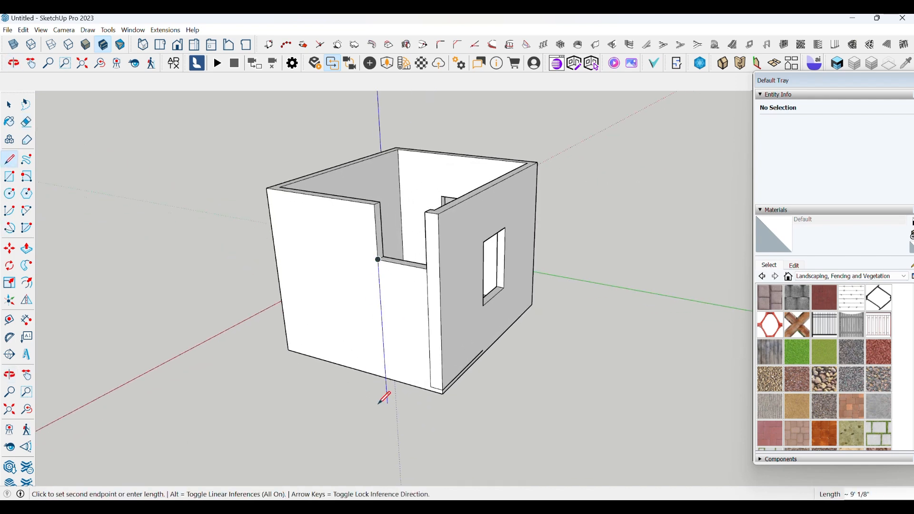
{"action": "scroll", "coordinate": [381, 381], "scroll_direction": "up", "scroll_amount": 4}
{"action": "left_click", "coordinate": [389, 376]}
{"action": "scroll", "coordinate": [373, 381], "scroll_direction": "down", "scroll_amount": 5}
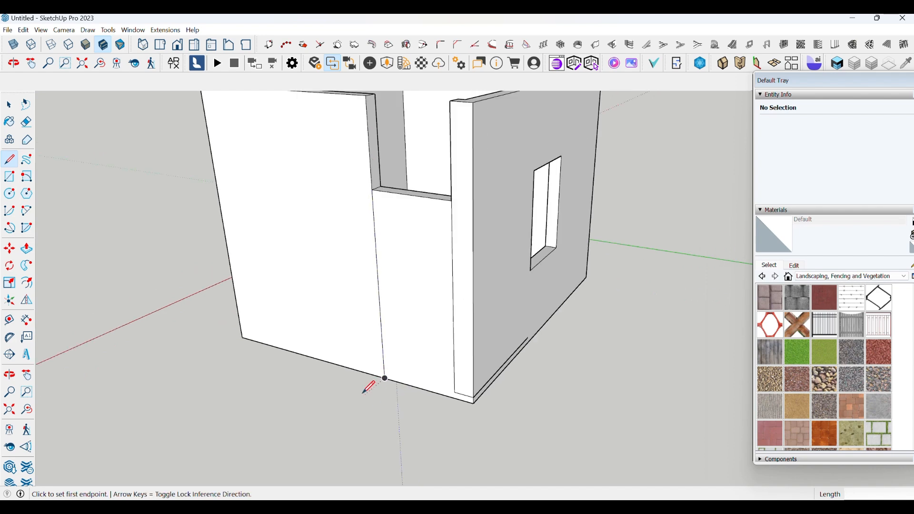
Step: Draw a line across the foot of the door area, from its side line to the corner strip, along the top of the base
{"action": "middle_click_drag", "start_coordinate": [353, 384], "coordinate": [450, 398]}
{"action": "scroll", "coordinate": [442, 395], "scroll_direction": "up", "scroll_amount": 4}
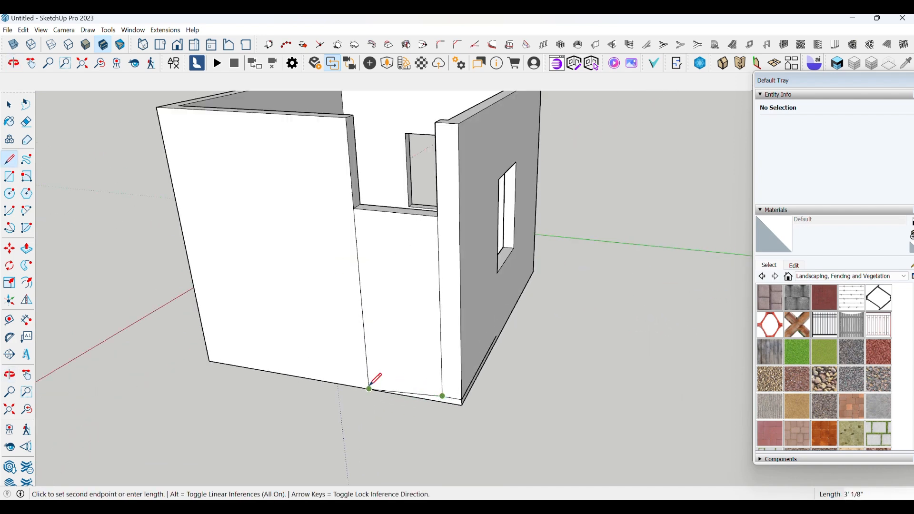
{"action": "scroll", "coordinate": [384, 403], "scroll_direction": "down", "scroll_amount": 3}
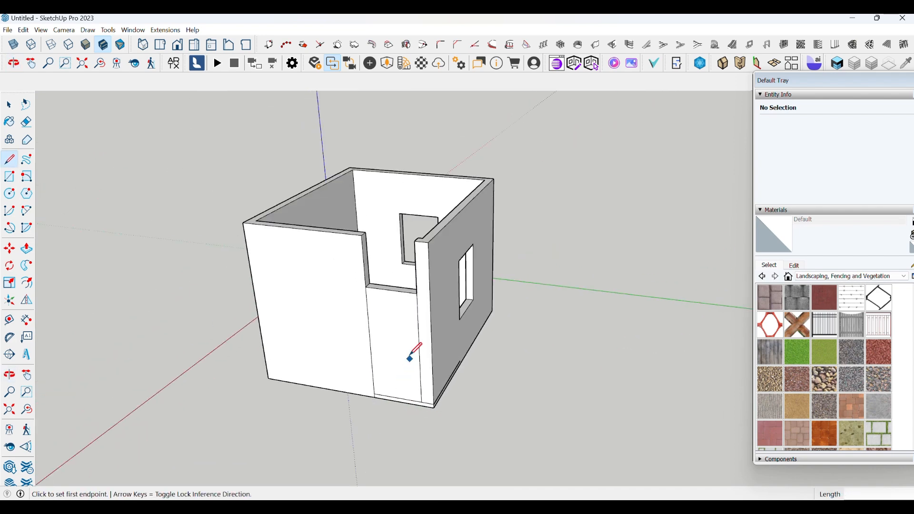
{"action": "middle_click_drag", "start_coordinate": [415, 352], "coordinate": [388, 375]}
{"action": "scroll", "coordinate": [408, 418], "scroll_direction": "up", "scroll_amount": 3}
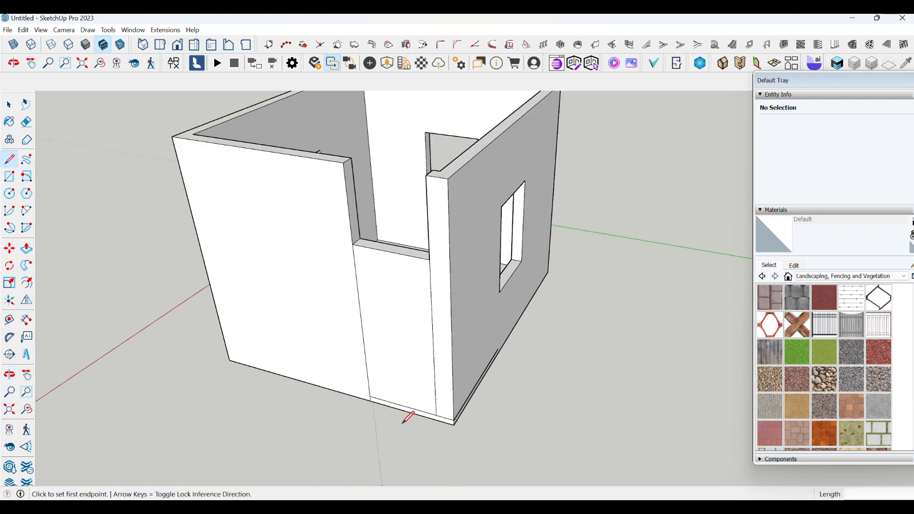
Step: Erase the short stub of the door's vertical side line that crosses the base below the threshold line
{"action": "left_click", "coordinate": [27, 123]}
{"action": "scroll", "coordinate": [386, 362], "scroll_direction": "up", "scroll_amount": 5}
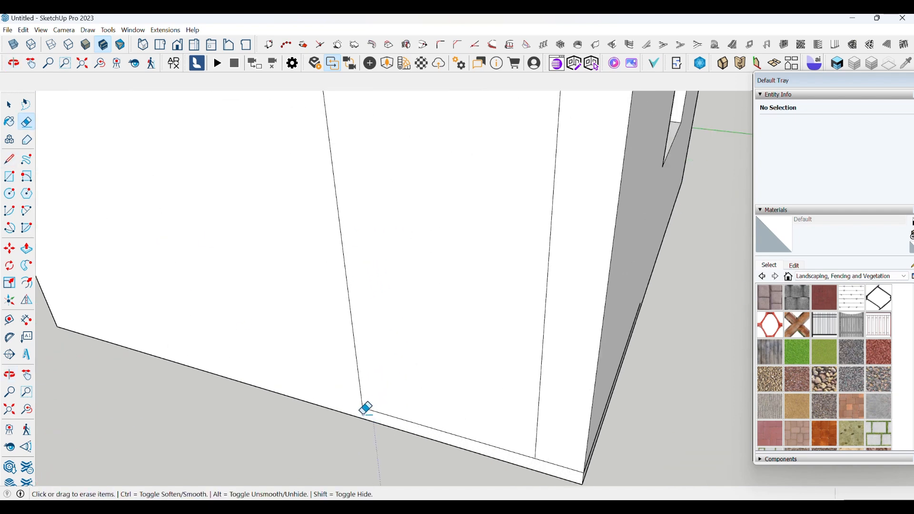
{"action": "scroll", "coordinate": [424, 220], "scroll_direction": "down", "scroll_amount": 5}
{"action": "mouse_move", "coordinate": [424, 221]}
{"action": "middle_mouse_down"}
{"action": "mouse_move", "coordinate": [353, 404]}
{"action": "mouse_move", "coordinate": [337, 408]}
{"action": "mouse_move", "coordinate": [423, 219]}
{"action": "middle_mouse_up"}
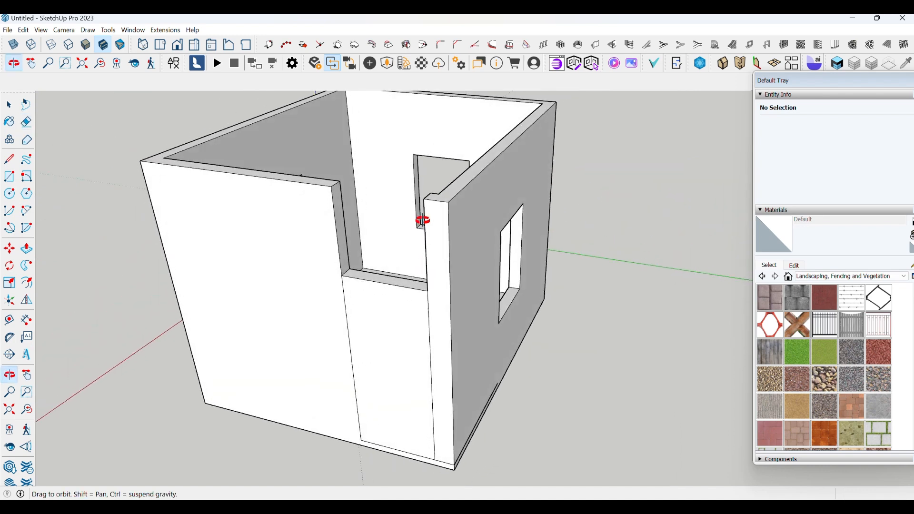
Step: Paint the door panel face below the notched opening with the Concrete Stamped Ashlar material
{"action": "scroll", "coordinate": [357, 330], "scroll_direction": "up", "scroll_amount": 4}
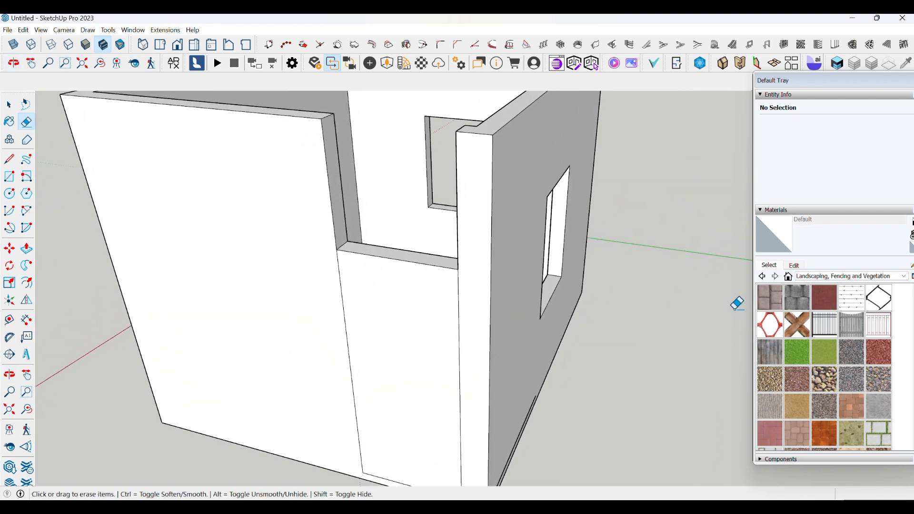
{"action": "left_click", "coordinate": [823, 299]}
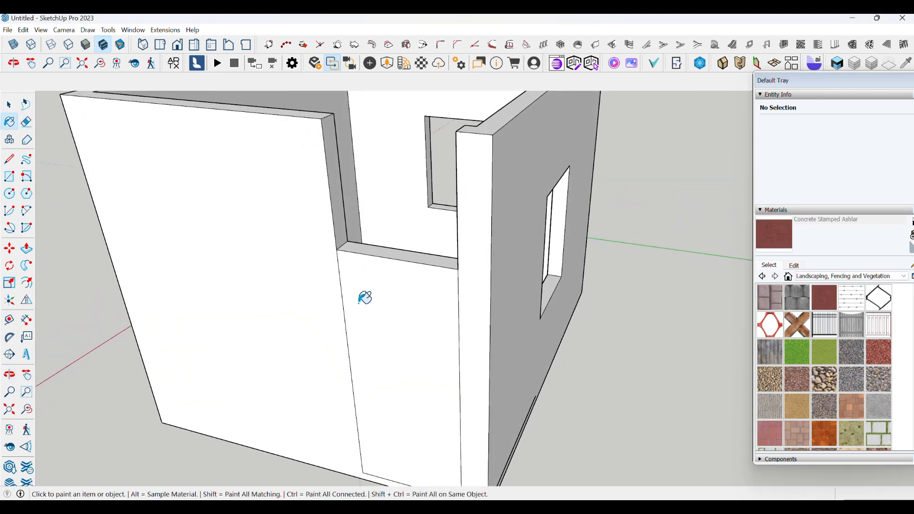
{"action": "left_click", "coordinate": [362, 310]}
{"action": "scroll", "coordinate": [339, 348], "scroll_direction": "down", "scroll_amount": 4}
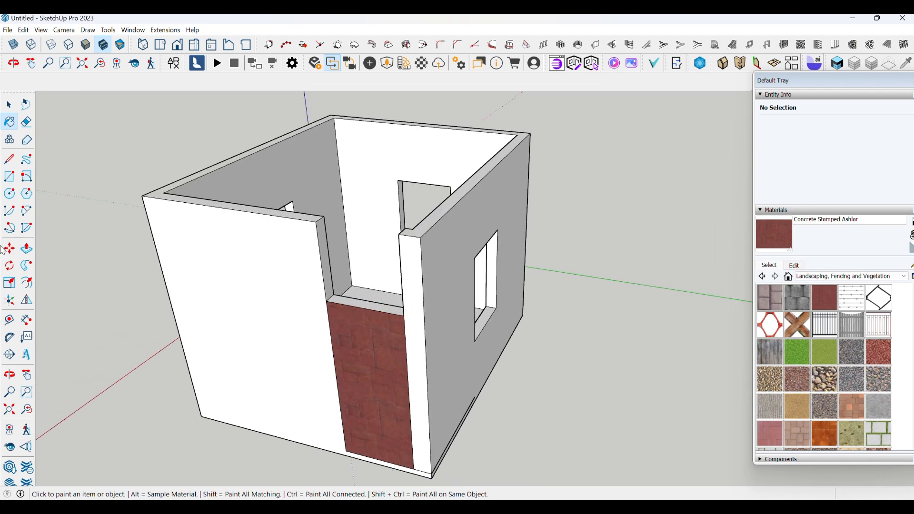
Step: Push/Pull the end face of the wall beside the notch 3' across to the corner strip, closing the wall above the door
{"action": "left_click", "coordinate": [317, 240]}
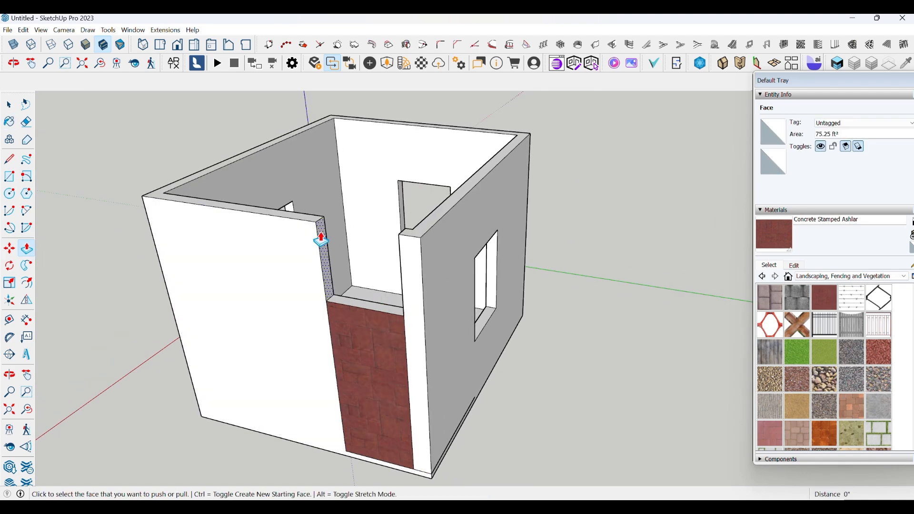
{"action": "scroll", "coordinate": [308, 309], "scroll_direction": "down", "scroll_amount": 4}
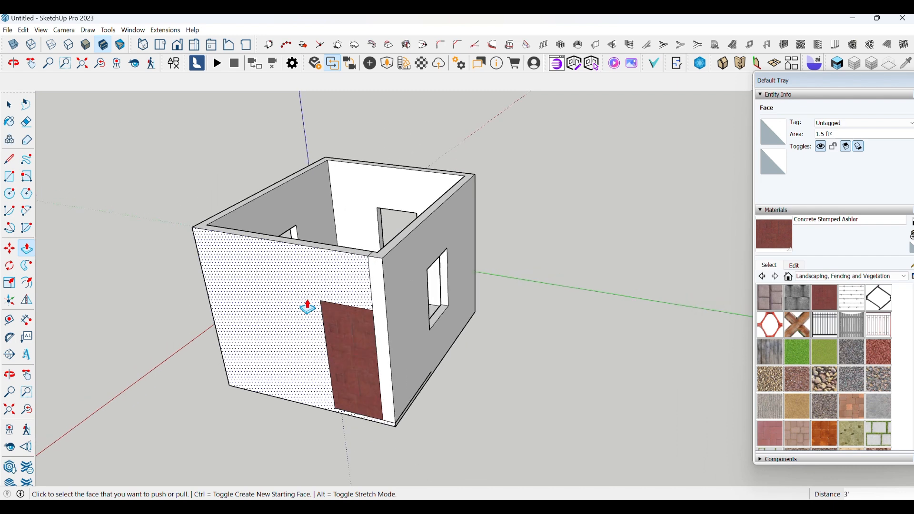
{"action": "middle_click_drag", "start_coordinate": [309, 374], "coordinate": [320, 352]}
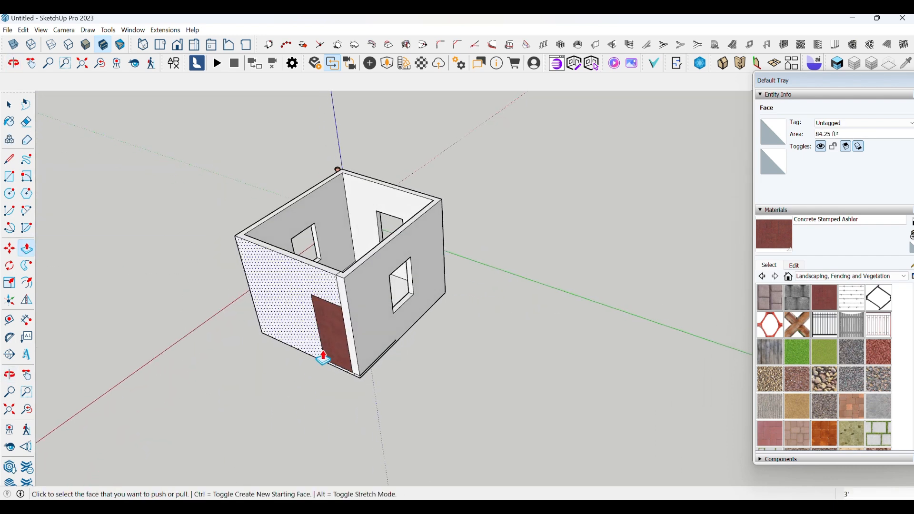
Step: Push the painted door panel 6" inward through the wall thickness to cut the doorway
{"action": "scroll", "coordinate": [320, 353], "scroll_direction": "up", "scroll_amount": 2}
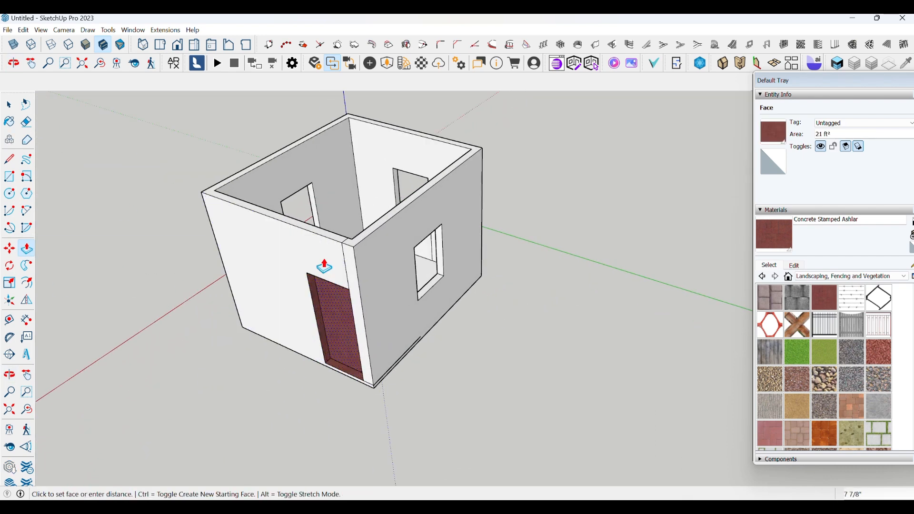
{"action": "scroll", "coordinate": [320, 261], "scroll_direction": "up", "scroll_amount": 3}
{"action": "scroll", "coordinate": [301, 377], "scroll_direction": "down", "scroll_amount": 3}
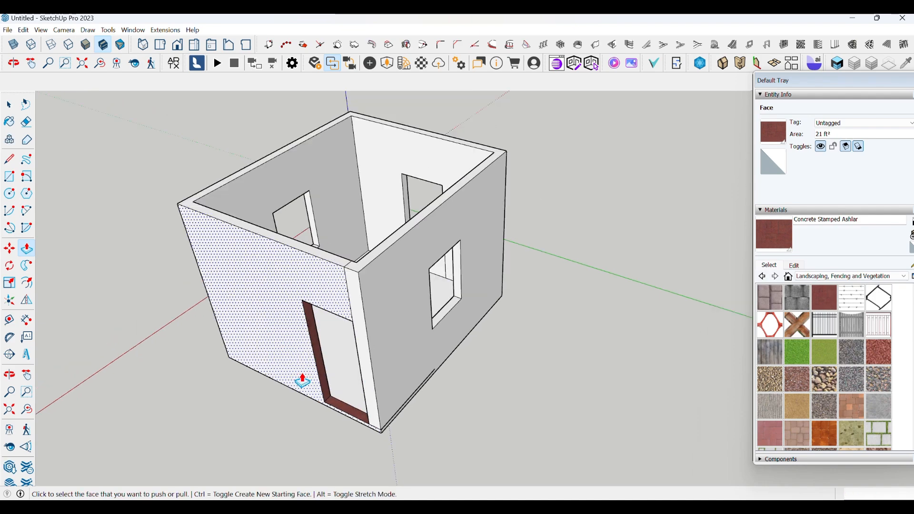
Step: Inspect the finished room from above and around, checking the floor, the walls, the window openings and the doorway
{"action": "middle_click_drag", "start_coordinate": [302, 377], "coordinate": [304, 409]}
{"action": "middle_click_drag", "start_coordinate": [339, 336], "coordinate": [361, 301]}
{"action": "scroll", "coordinate": [376, 298], "scroll_direction": "up", "scroll_amount": 5}
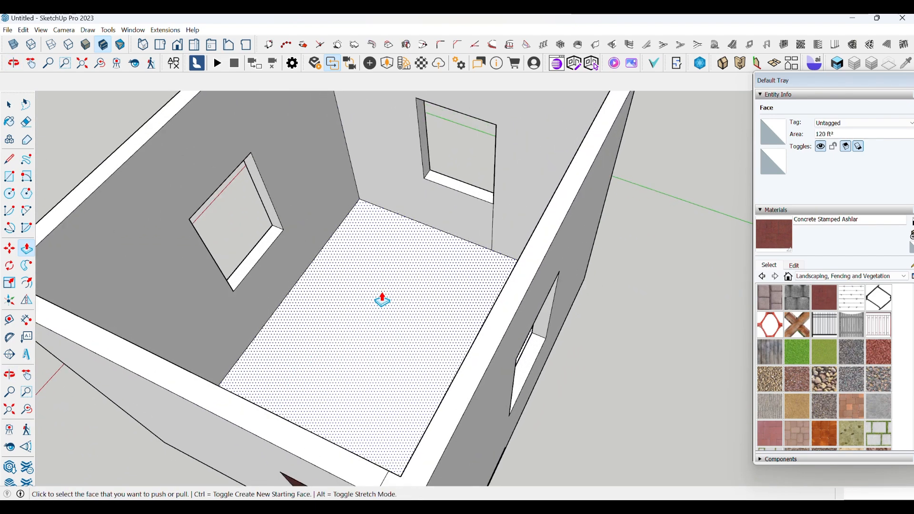
{"action": "scroll", "coordinate": [335, 265], "scroll_direction": "down", "scroll_amount": 5}
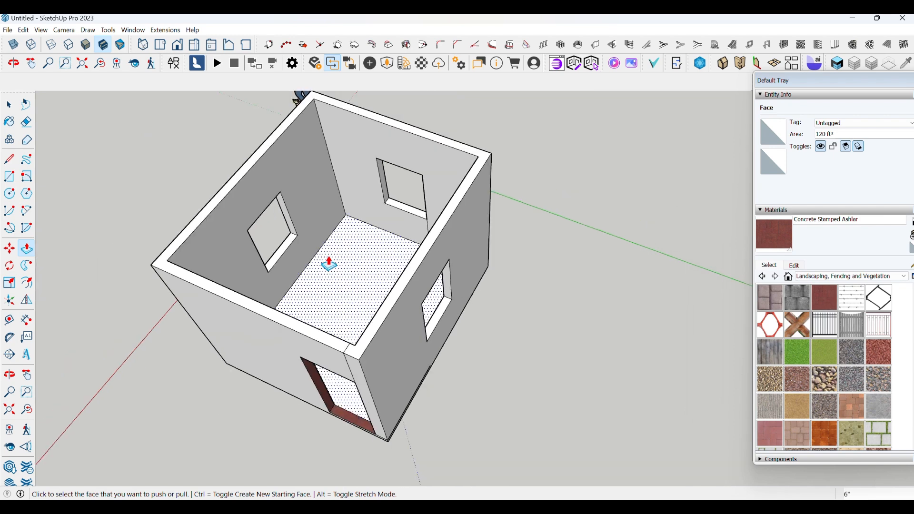
{"action": "middle_click_drag", "start_coordinate": [295, 319], "coordinate": [304, 204]}
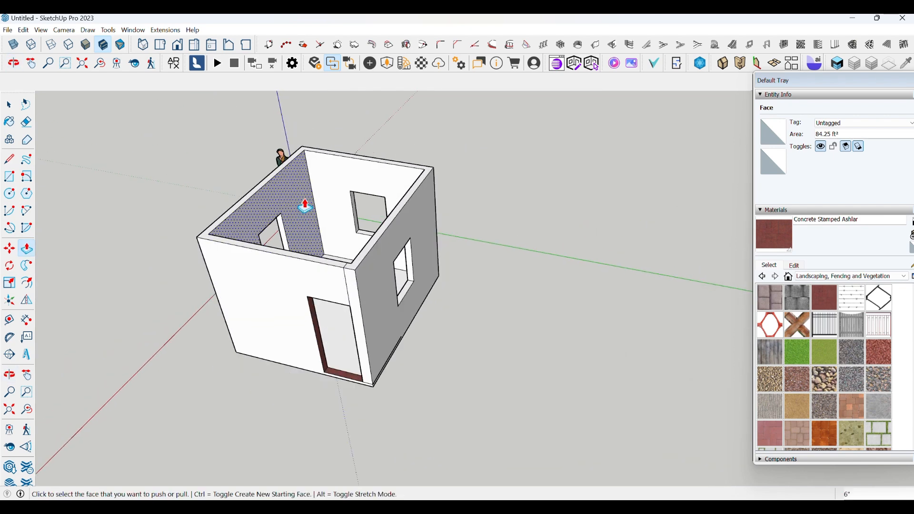
{"action": "middle_click_drag", "start_coordinate": [304, 433], "coordinate": [404, 326]}
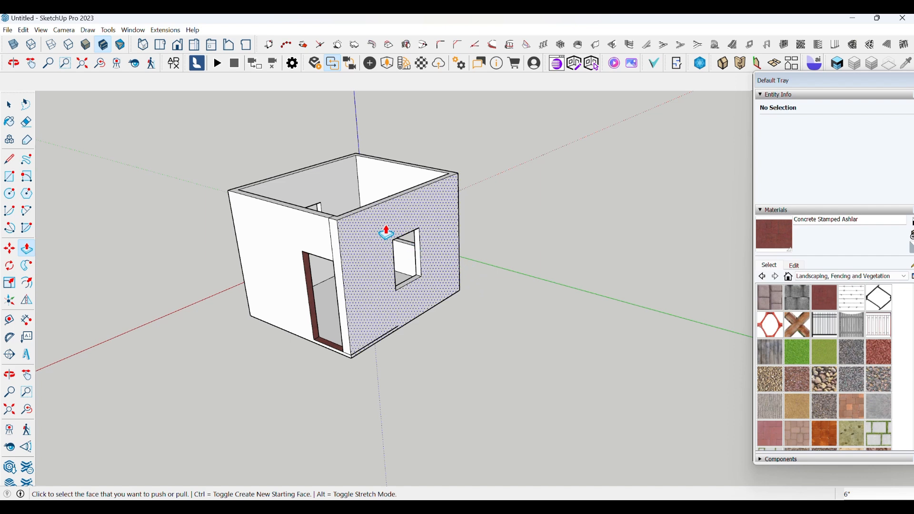
{"action": "scroll", "coordinate": [332, 277], "scroll_direction": "up", "scroll_amount": 2}
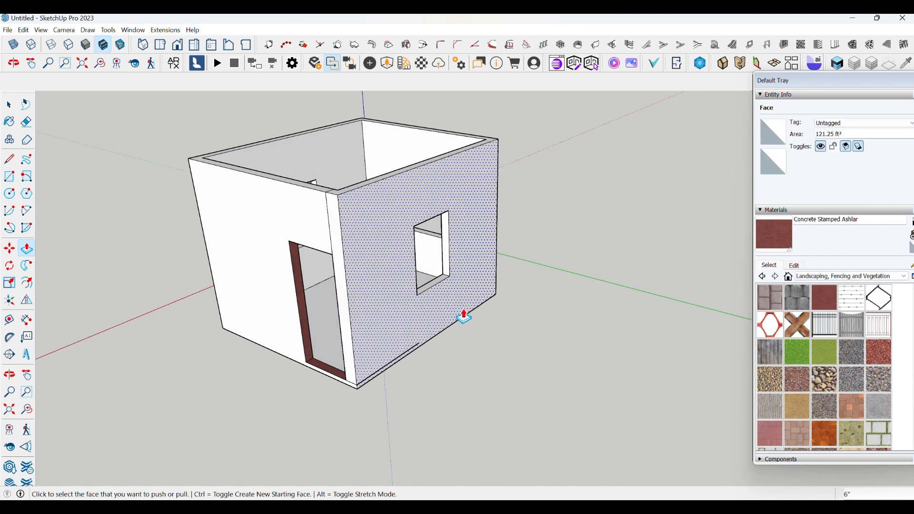
{"action": "middle_click_drag", "start_coordinate": [323, 354], "coordinate": [459, 292]}
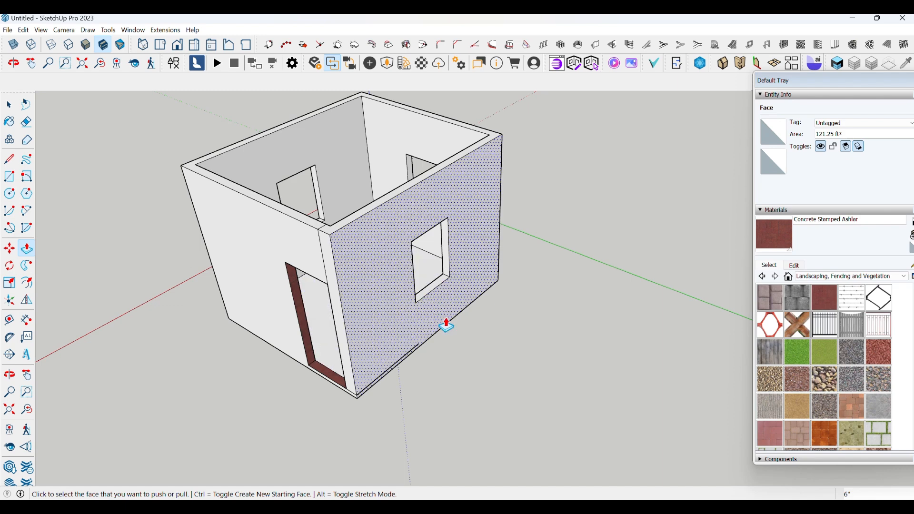
{"action": "middle_click_drag", "start_coordinate": [424, 272], "coordinate": [352, 242]}
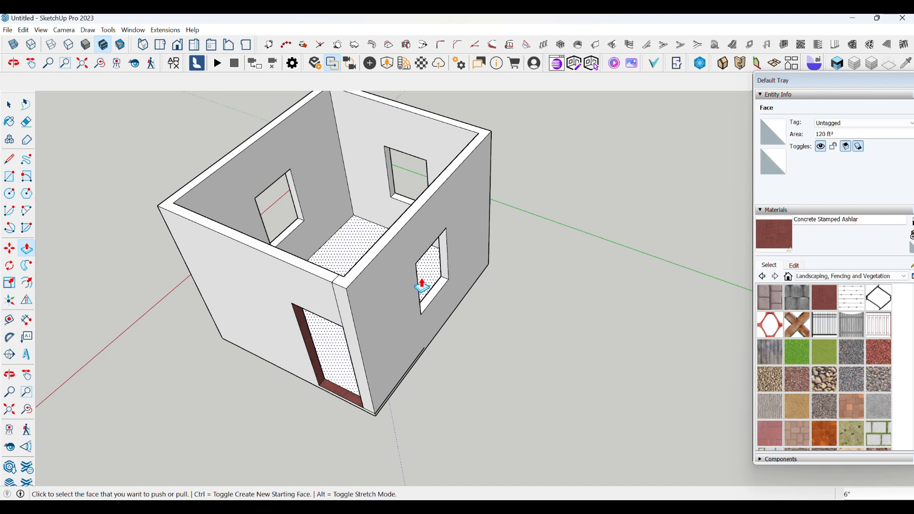
{"action": "middle_click_drag", "start_coordinate": [422, 287], "coordinate": [196, 292]}
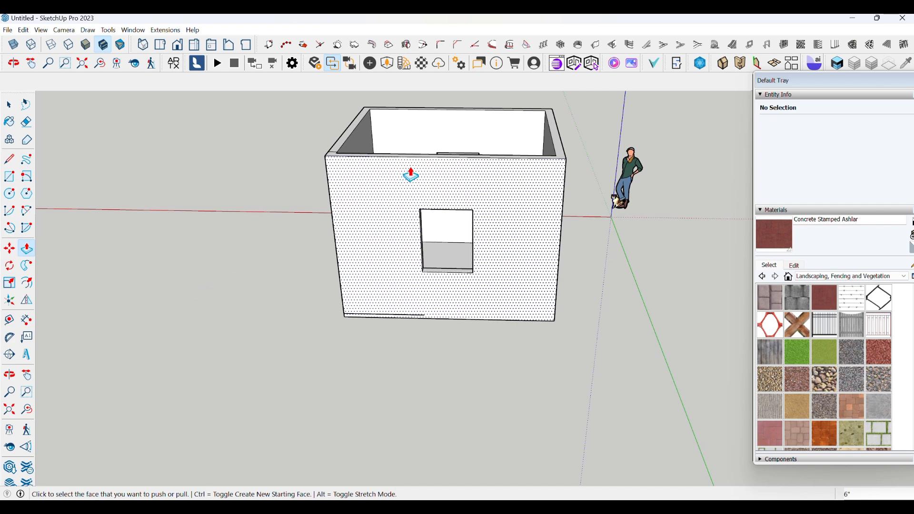
{"action": "scroll", "coordinate": [436, 180], "scroll_direction": "up", "scroll_amount": 3}
{"action": "scroll", "coordinate": [356, 341], "scroll_direction": "down", "scroll_amount": 4}
{"action": "middle_click_drag", "start_coordinate": [357, 340], "coordinate": [465, 316]}
{"action": "scroll", "coordinate": [499, 391], "scroll_direction": "up", "scroll_amount": 3}
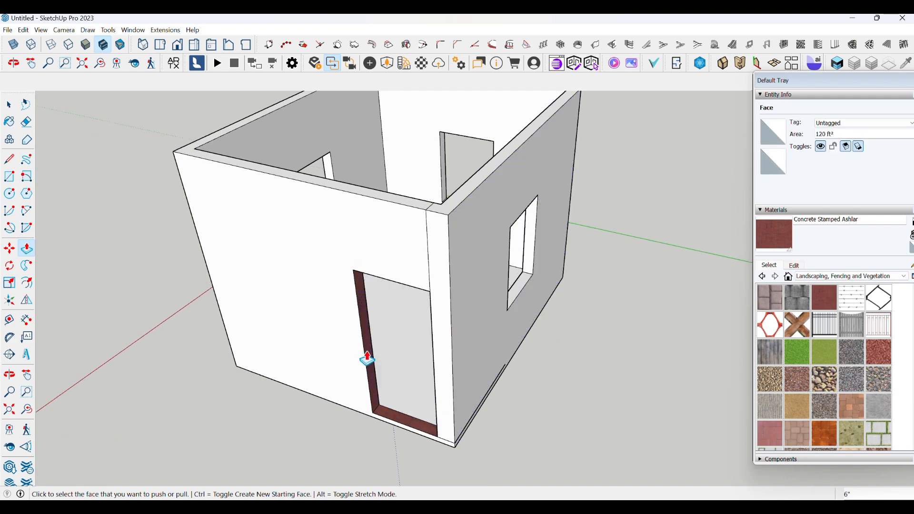
{"action": "middle_click_drag", "start_coordinate": [360, 366], "coordinate": [296, 393]}
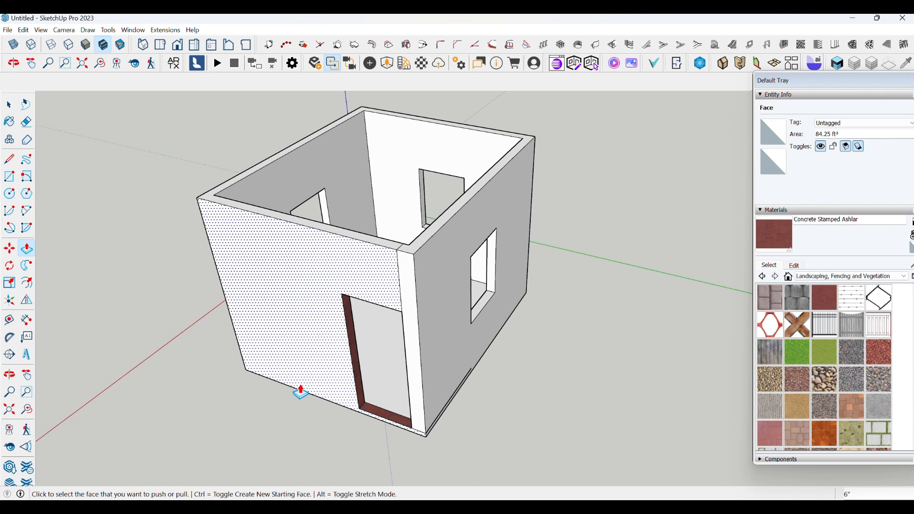
{"action": "middle_click_drag", "start_coordinate": [301, 393], "coordinate": [510, 435]}
{"action": "scroll", "coordinate": [503, 446], "scroll_direction": "up", "scroll_amount": 2}
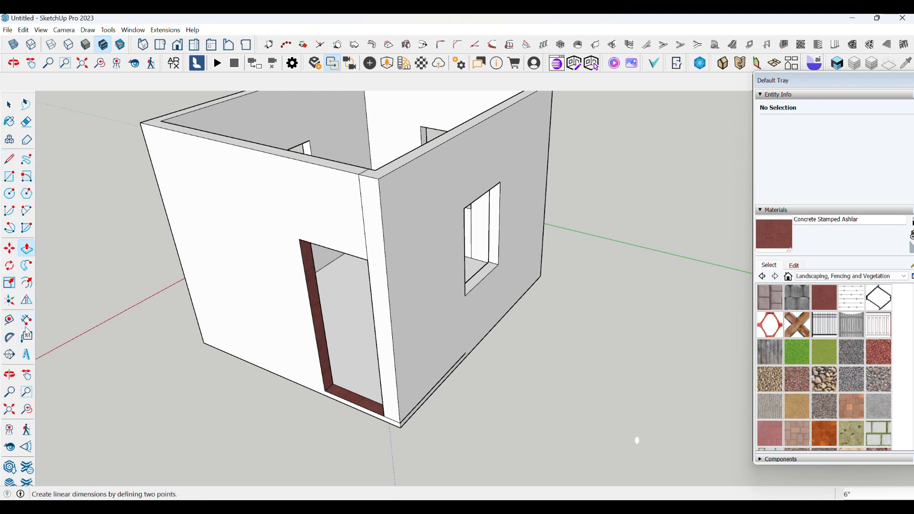
{"action": "scroll", "coordinate": [373, 388], "scroll_direction": "down", "scroll_amount": 3}
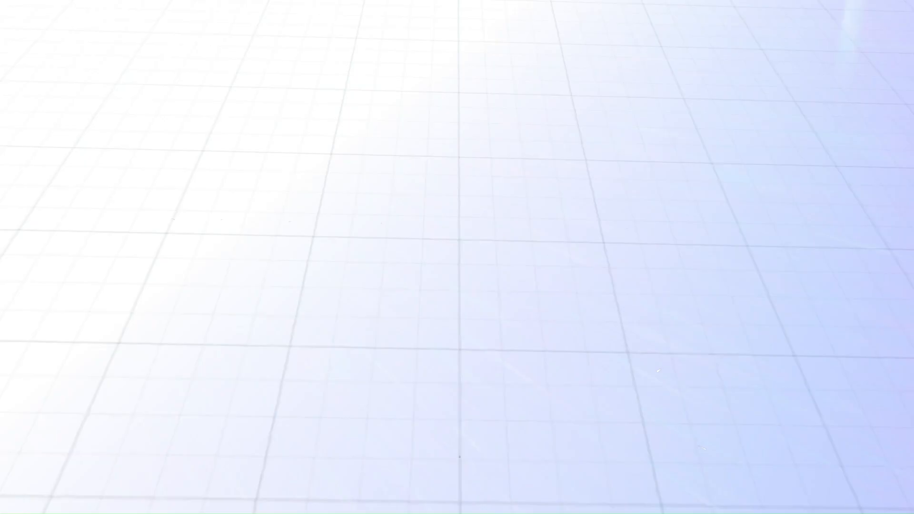